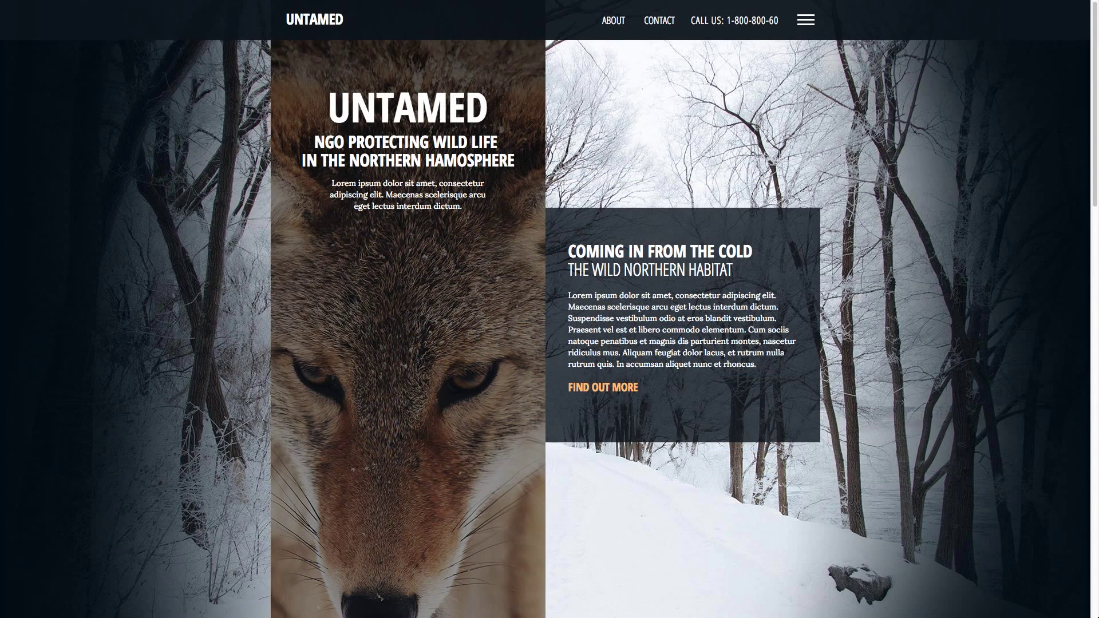
# Preview the live About, Contact, Northern habitat and Arctic Habitat pages
pyautogui.click(617, 23)
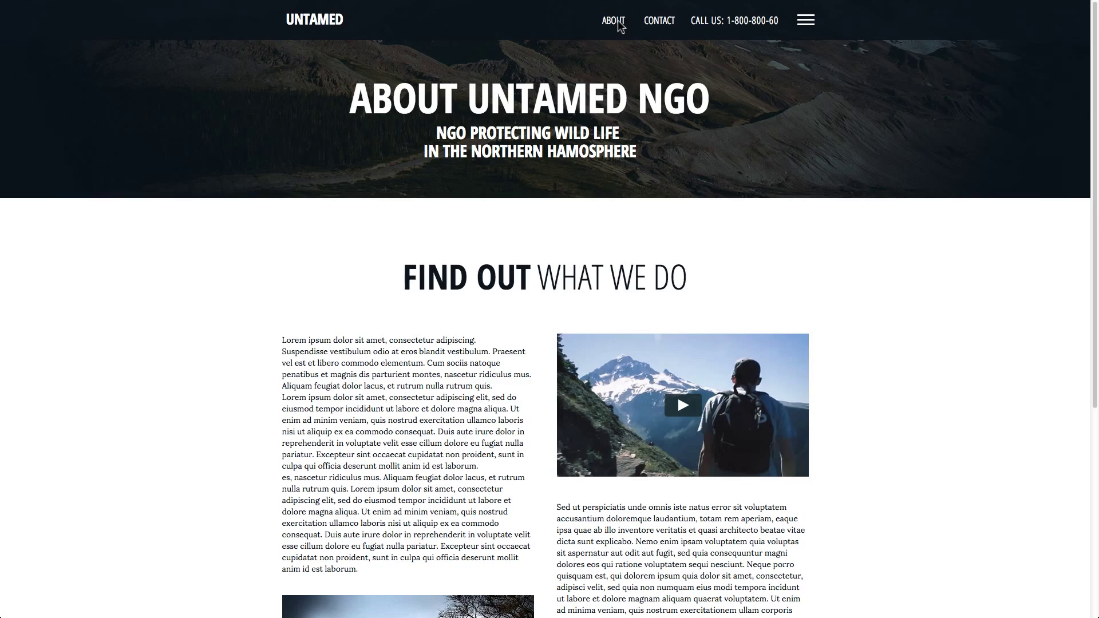
pyautogui.click(661, 22)
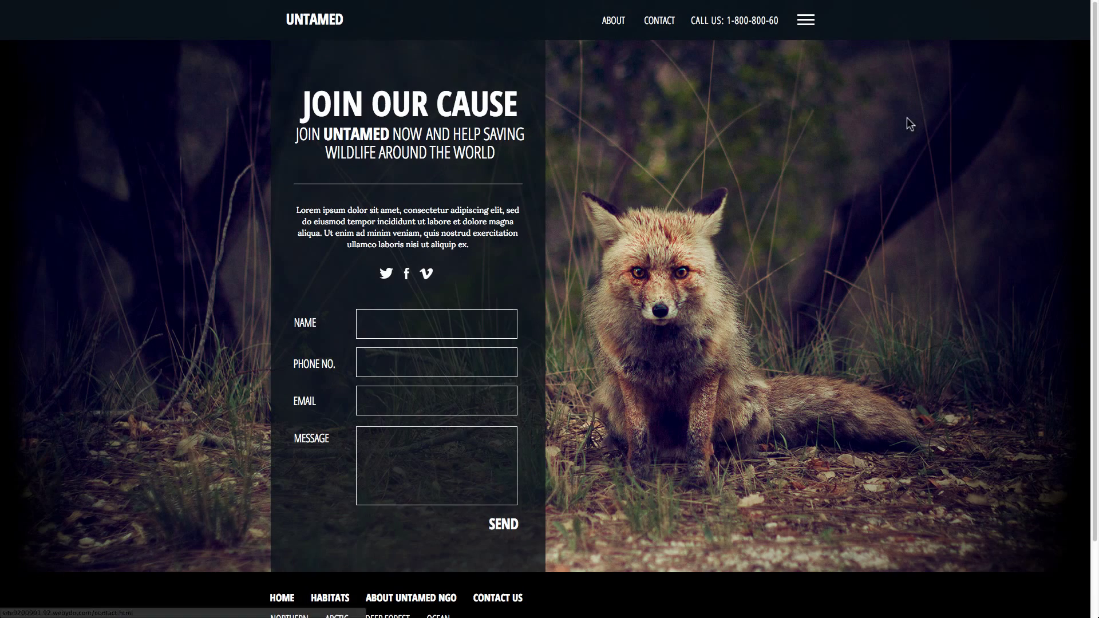
pyautogui.scroll(-2, 778, 415)
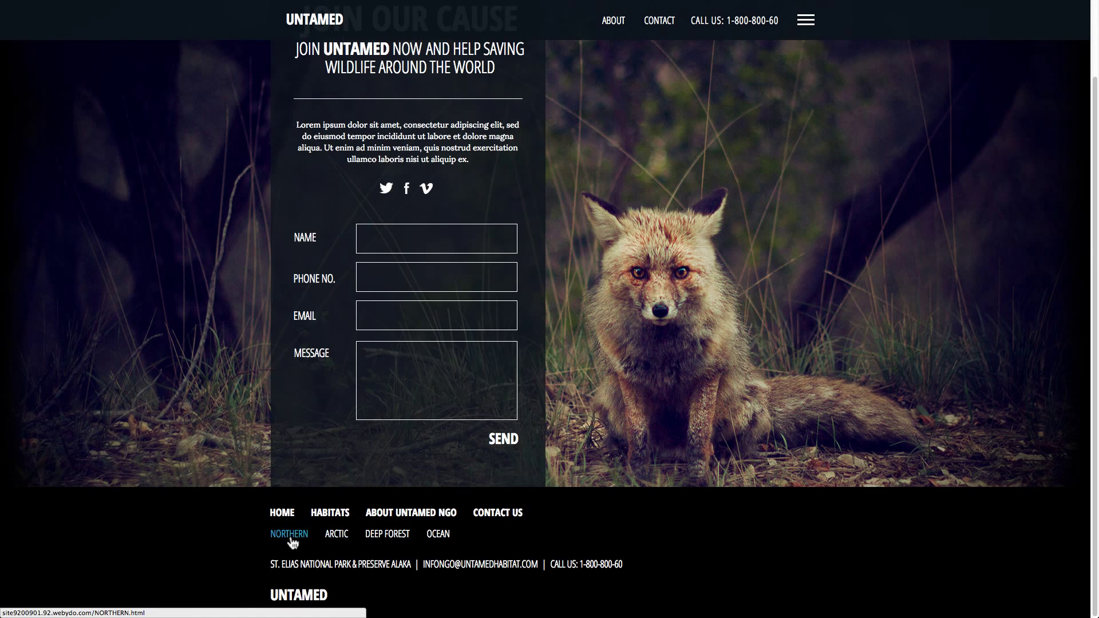
pyautogui.click(290, 535)
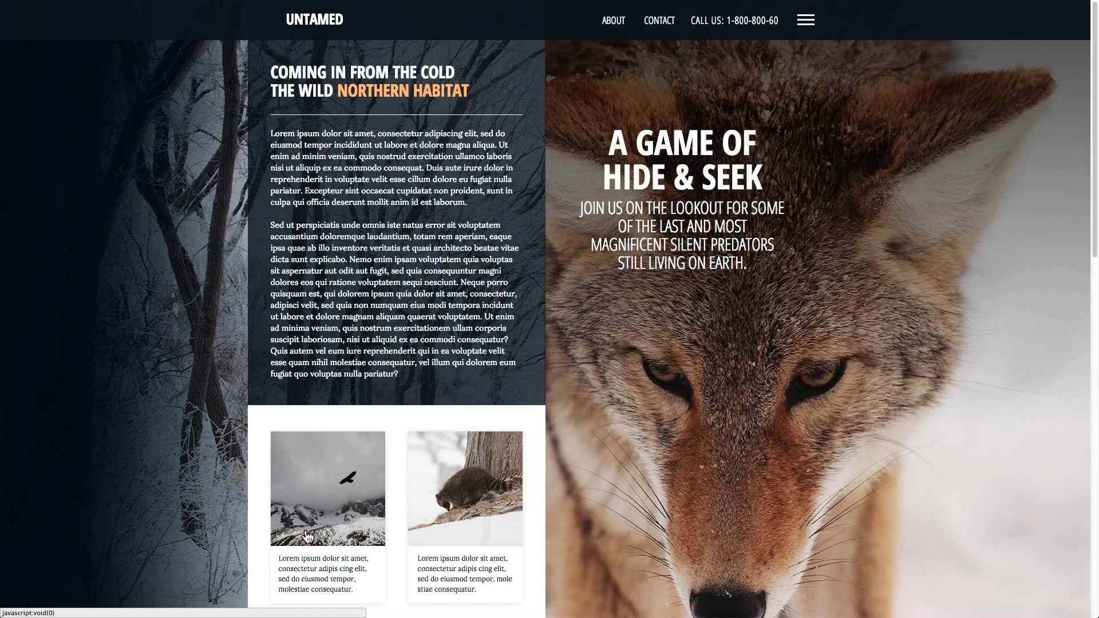
pyautogui.click(805, 36)
pyautogui.click(772, 85)
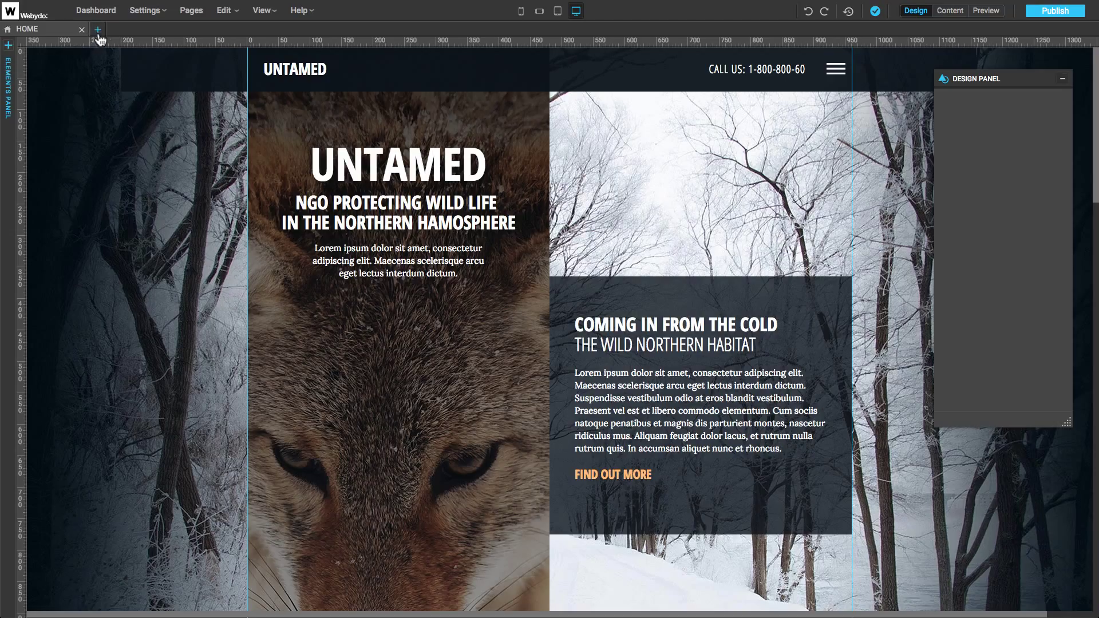
# Open Pages & Navigation and browse the Footer Main Menu, Top Menu 2 and Mobile Portrait Menu lists
pyautogui.click(191, 12)
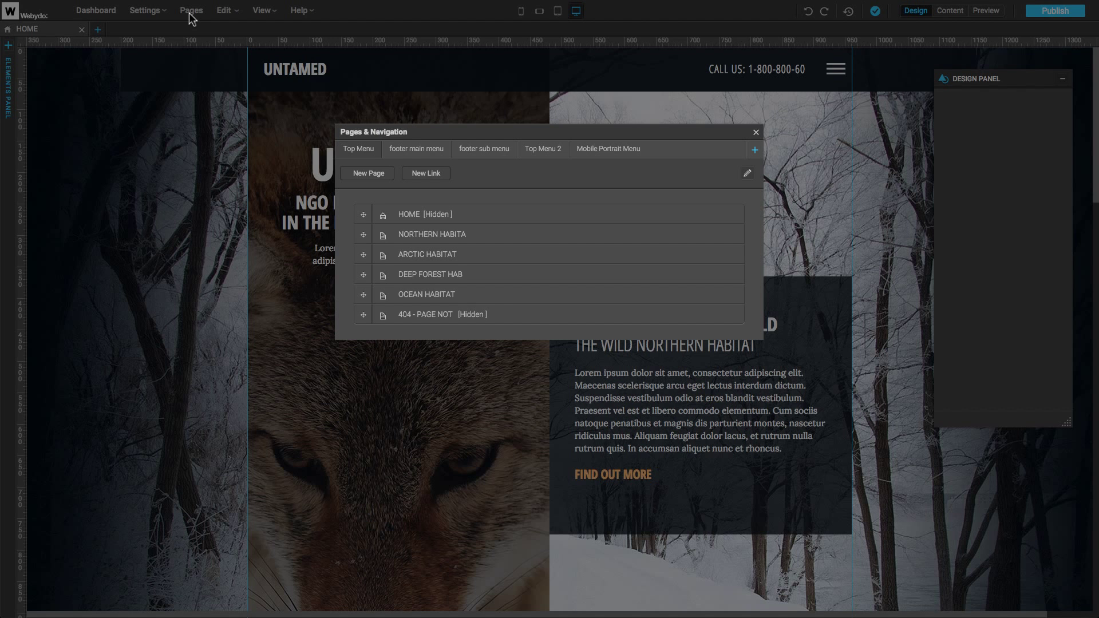
pyautogui.click(416, 150)
pyautogui.click(542, 150)
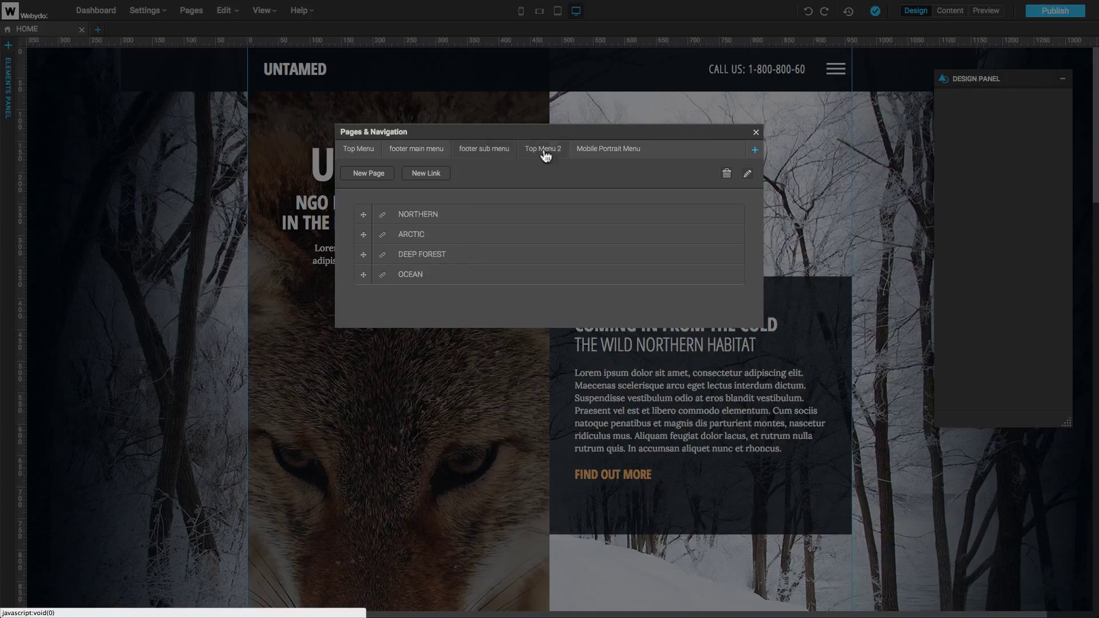
pyautogui.click(627, 153)
# Add a new navigation menu named 'New Menu'
pyautogui.click(754, 150)
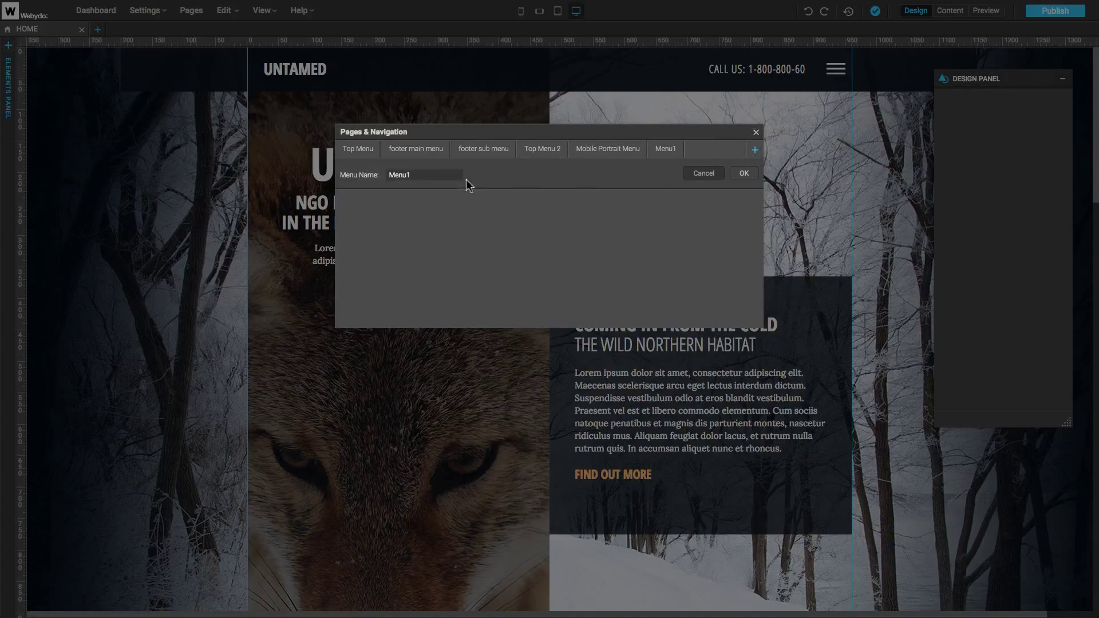
pyautogui.click(453, 178)
pyautogui.hotkey('ctrl', 'a')
pyautogui.write('New Menu')
pyautogui.click(743, 174)
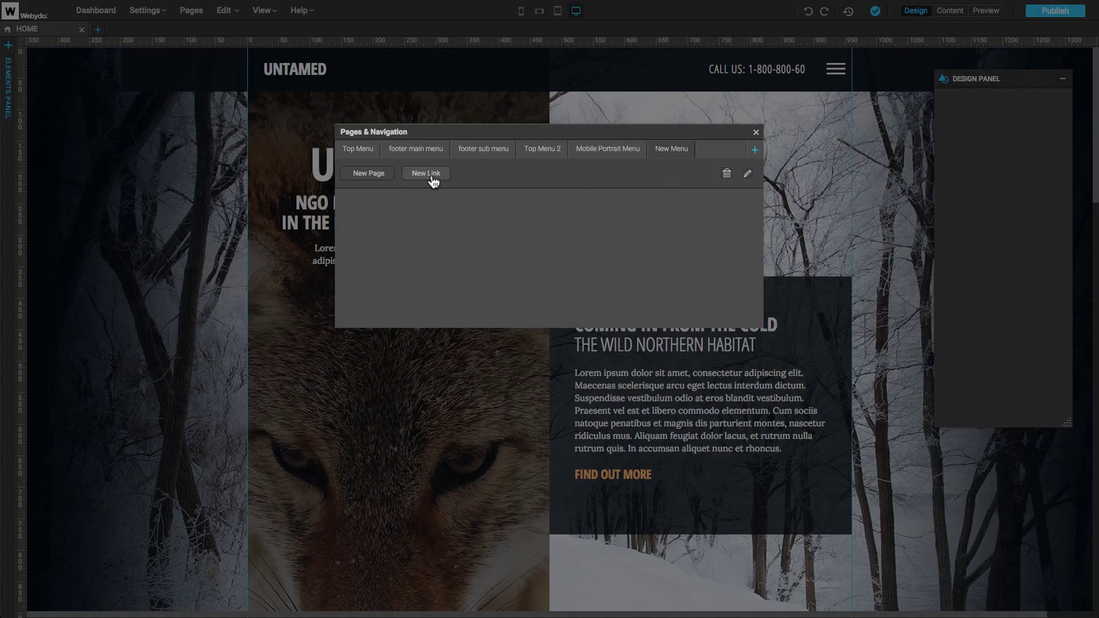
# Delete the New Menu and confirm the deletion
pyautogui.click(747, 174)
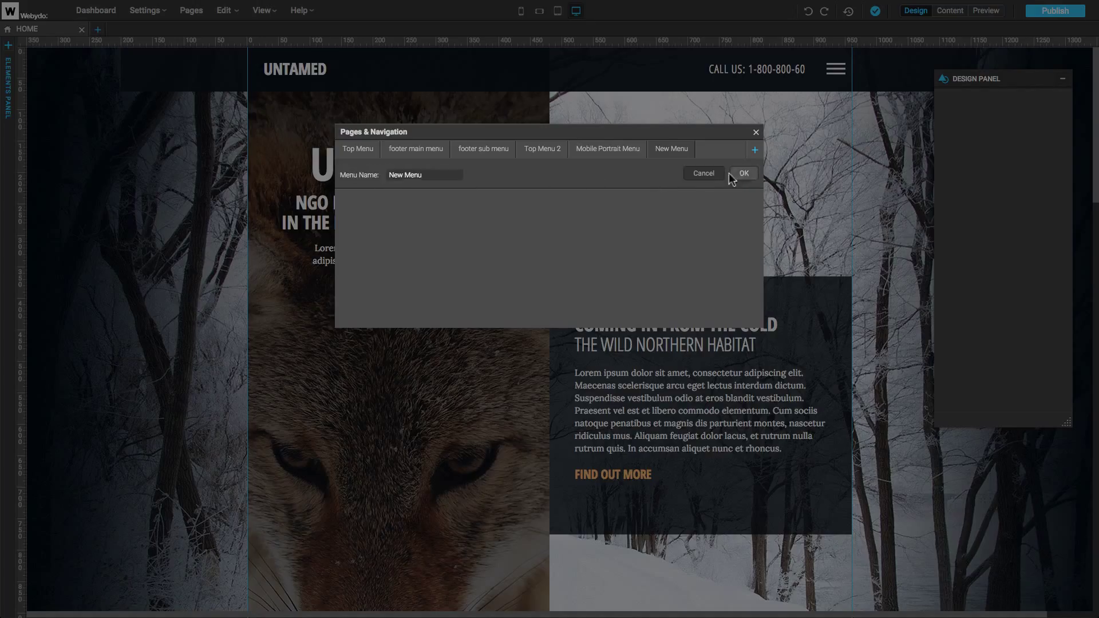
pyautogui.click(731, 173)
pyautogui.click(726, 173)
pyautogui.click(625, 319)
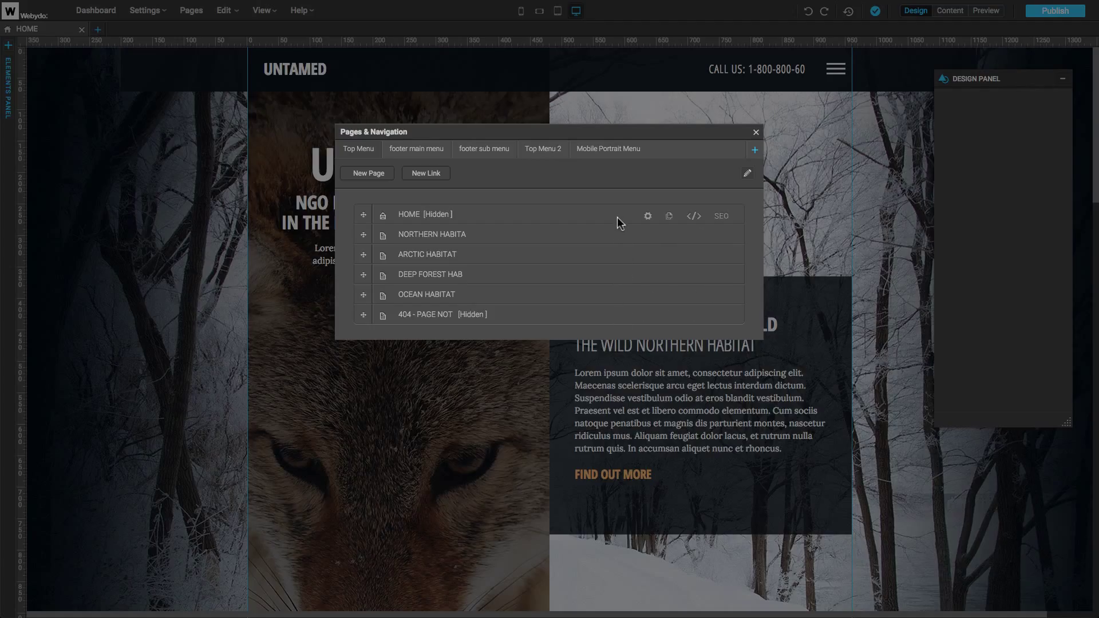
# Open Deep Forest Habitat, then move Northern Habitat below Arctic Habitat and back to second place
pyautogui.click(445, 281)
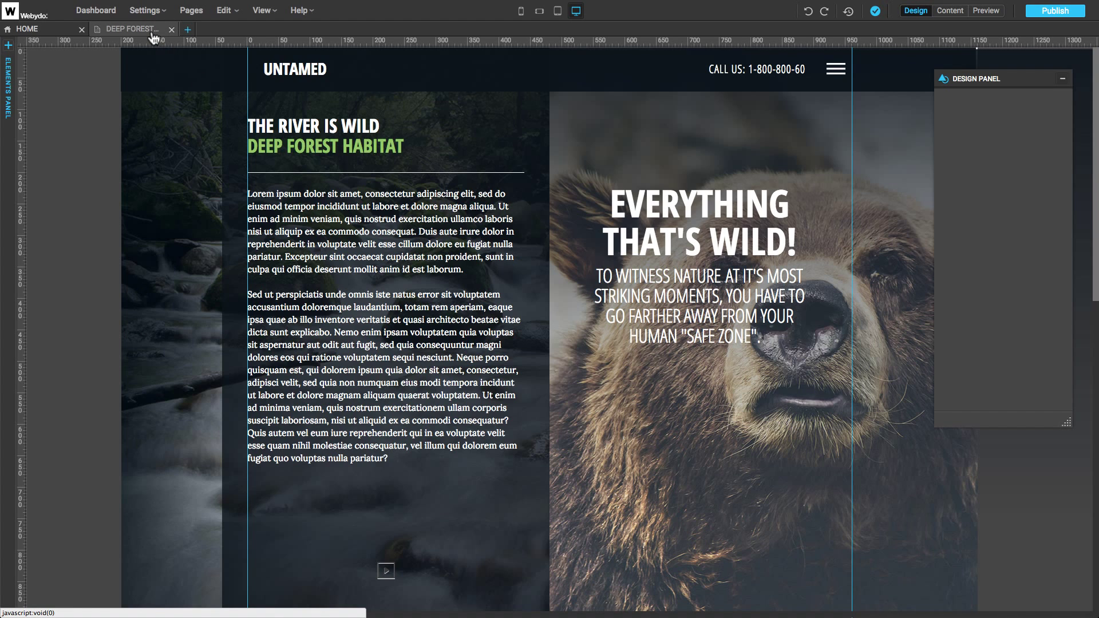
pyautogui.click(190, 12)
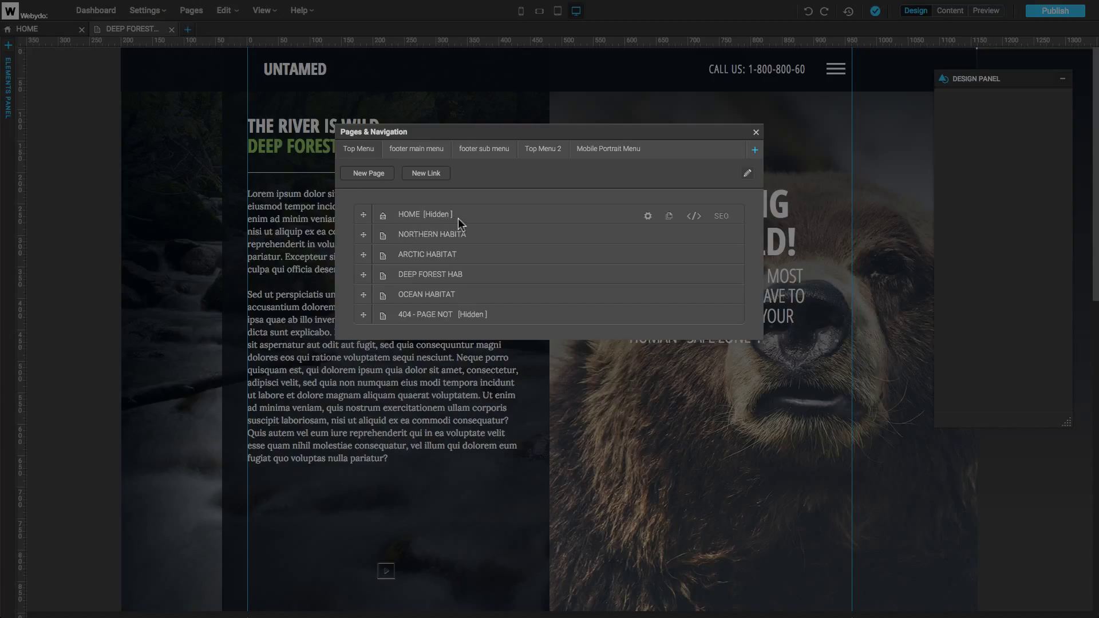
pyautogui.click(416, 149)
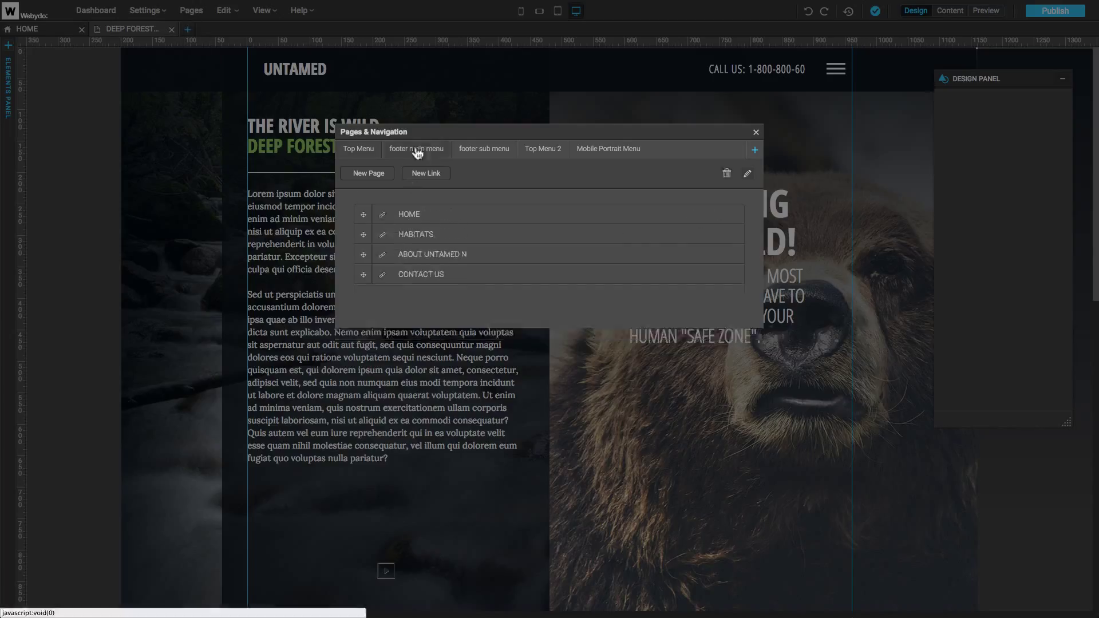
pyautogui.click(364, 152)
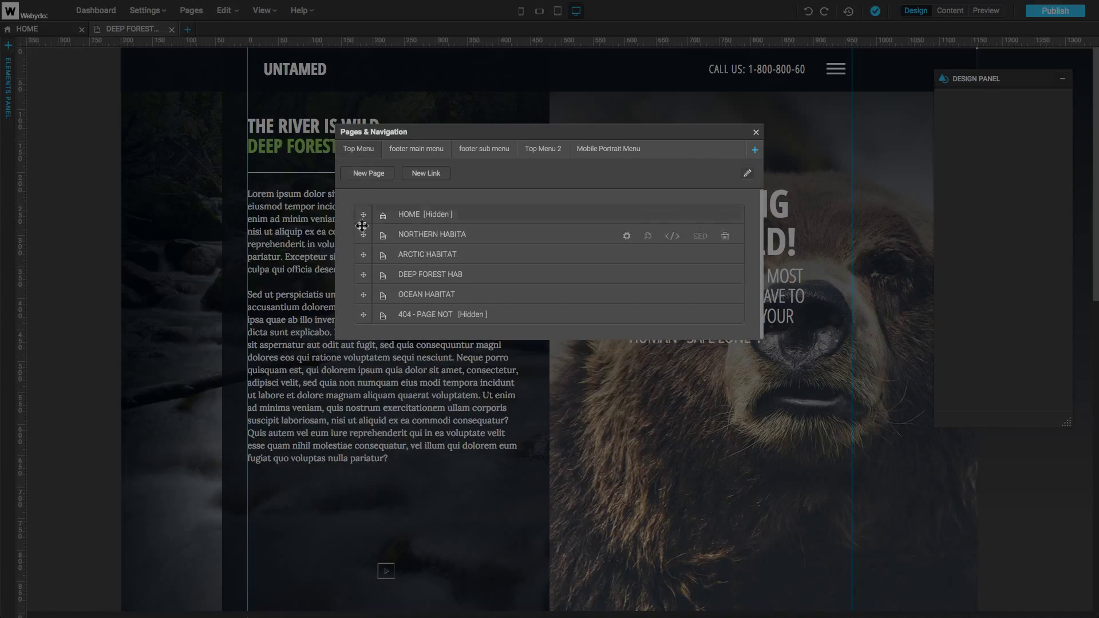
pyautogui.moveTo(363, 234); pyautogui.dragTo(363, 252)
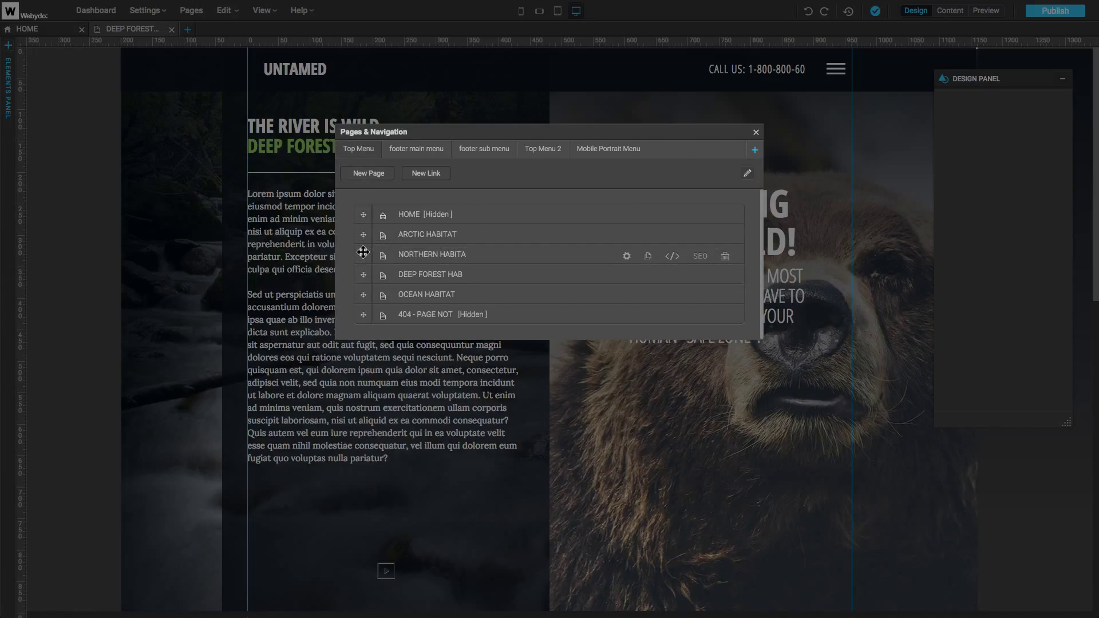
pyautogui.moveTo(363, 252); pyautogui.dragTo(364, 235)
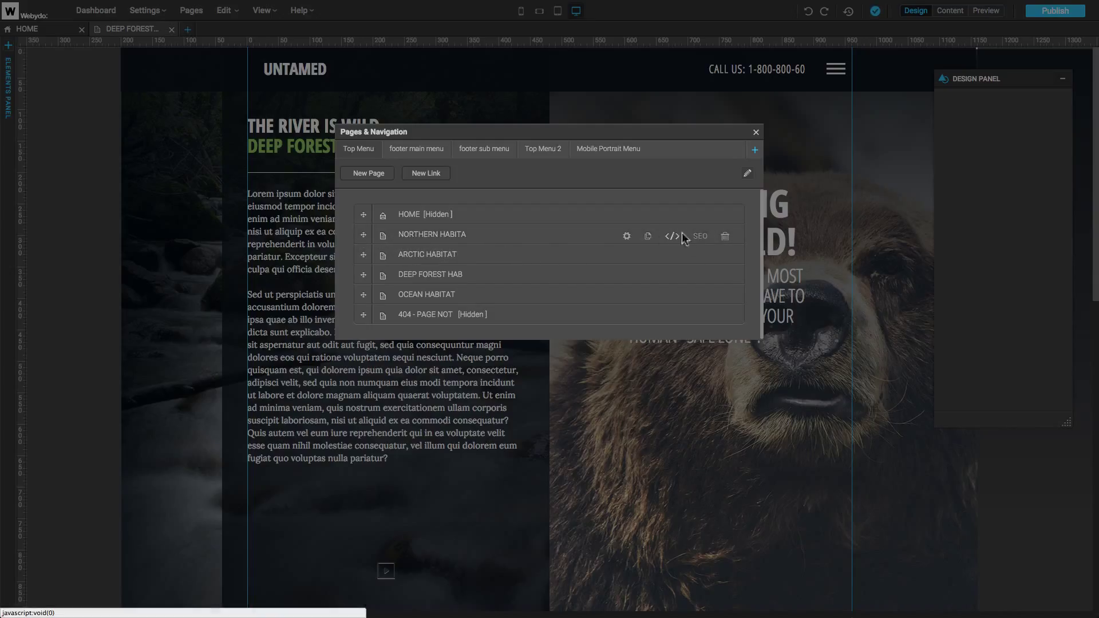
# In Northern Habitat's page settings, keep it in the Top Menu and set Visibility to Private
pyautogui.click(627, 237)
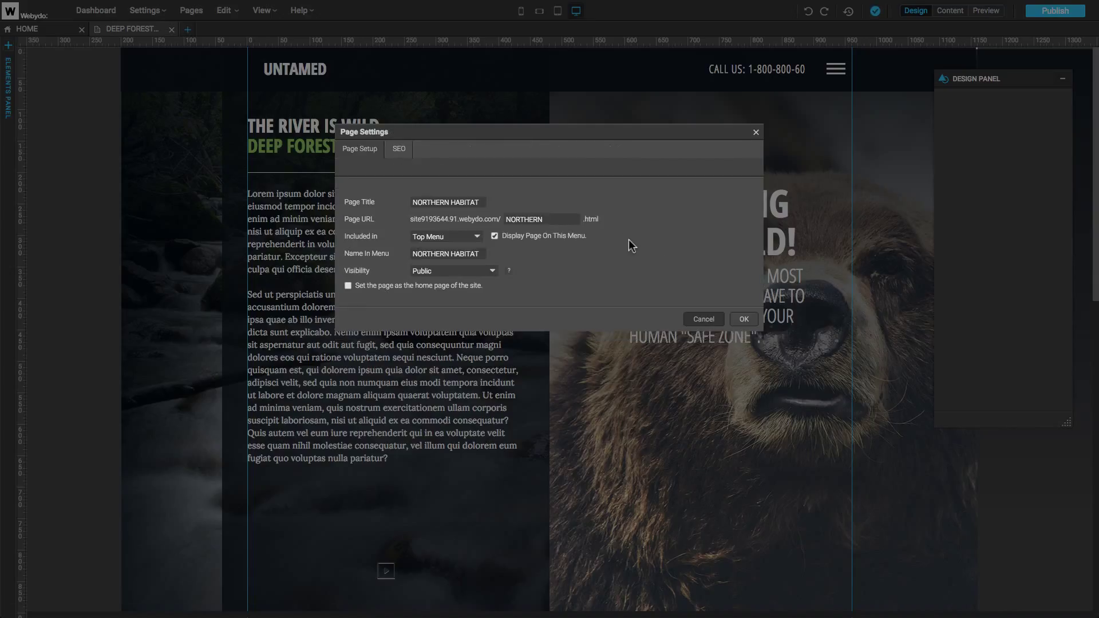
pyautogui.click(484, 202)
pyautogui.click(547, 220)
pyautogui.click(478, 237)
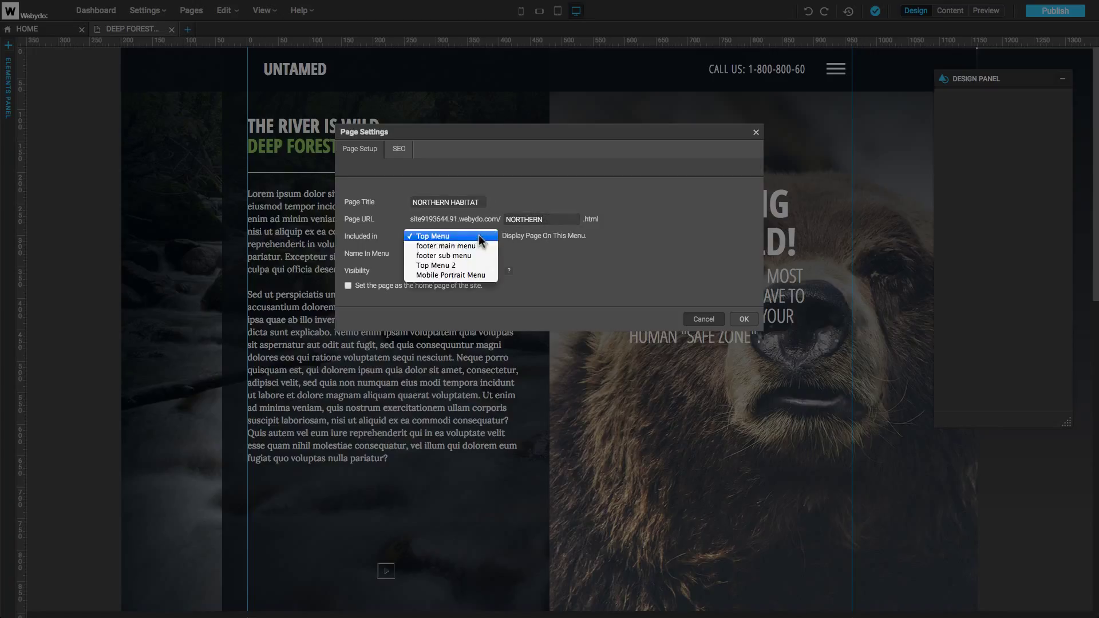
pyautogui.click(480, 241)
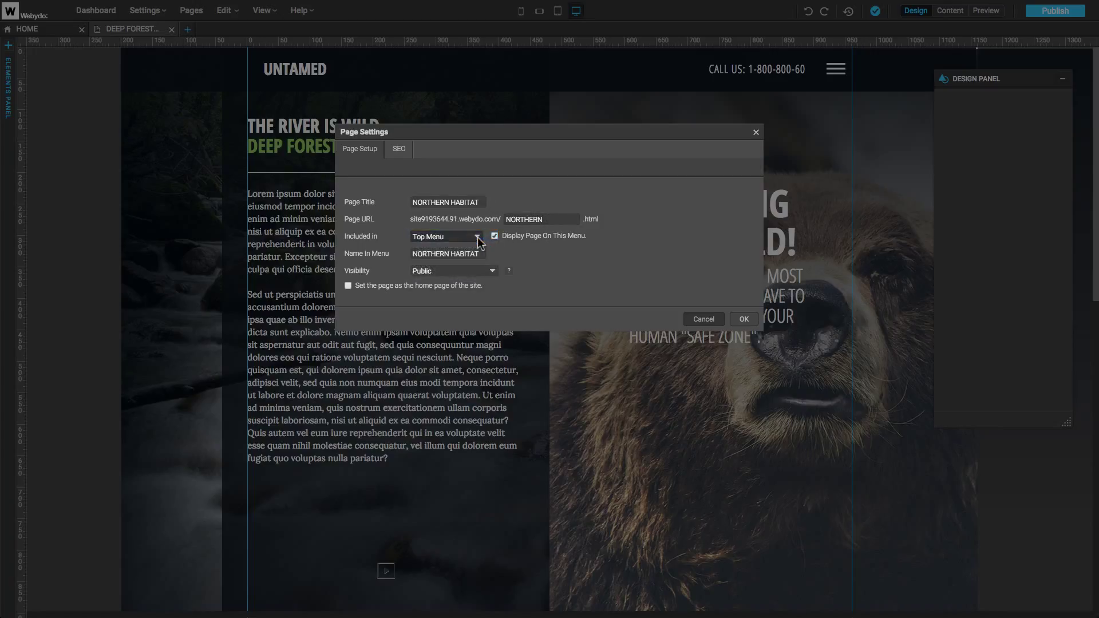
pyautogui.click(483, 254)
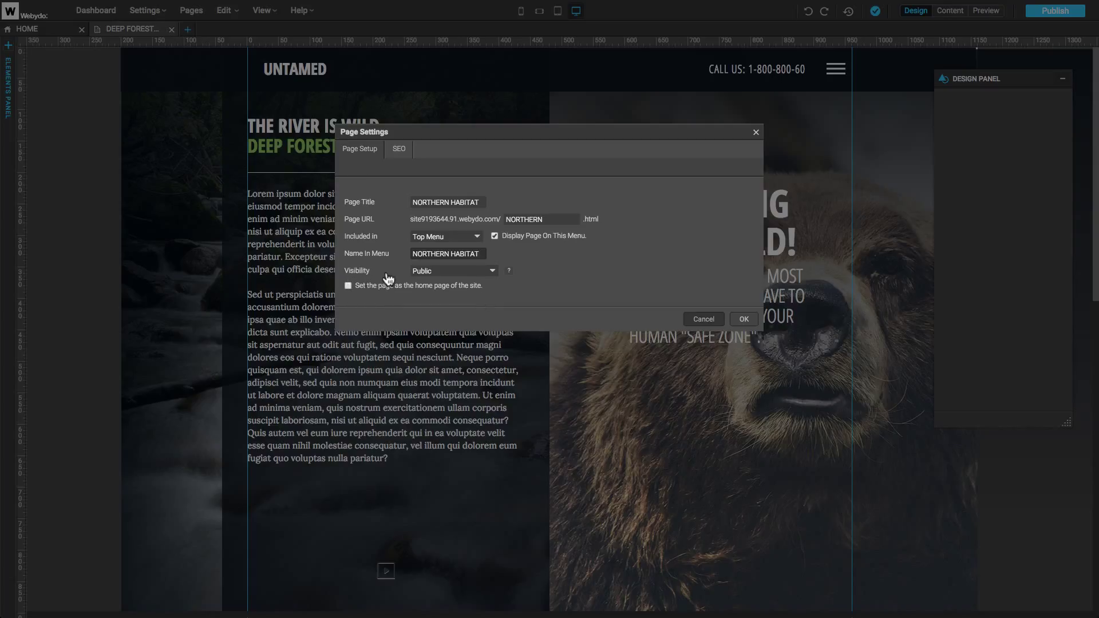
pyautogui.click(455, 273)
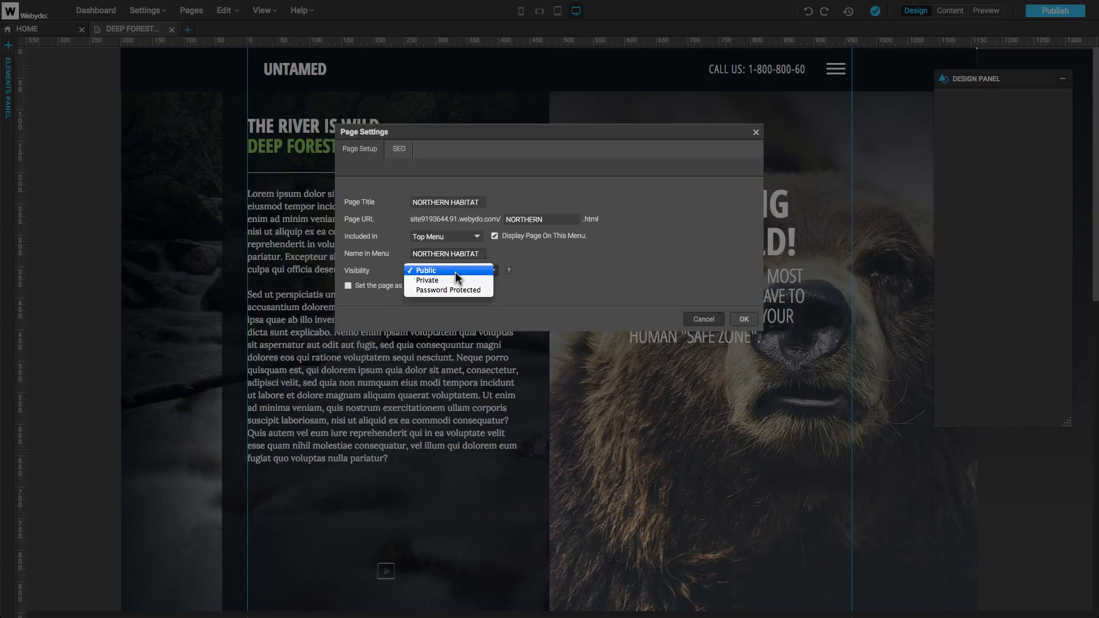
pyautogui.click(455, 273)
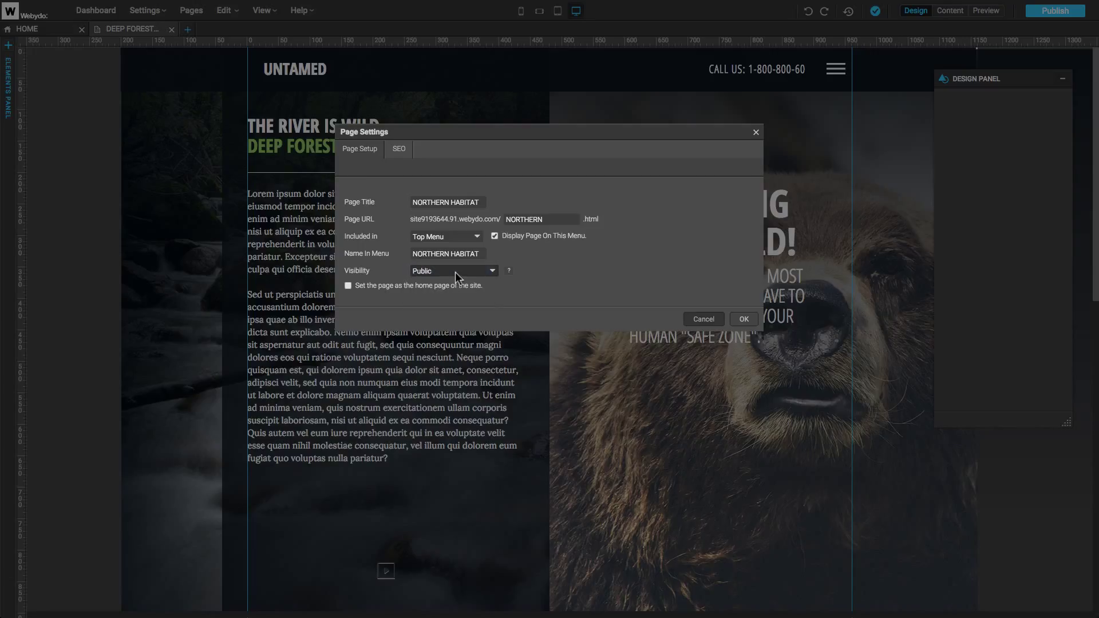
pyautogui.click(456, 273)
pyautogui.click(458, 282)
pyautogui.click(745, 319)
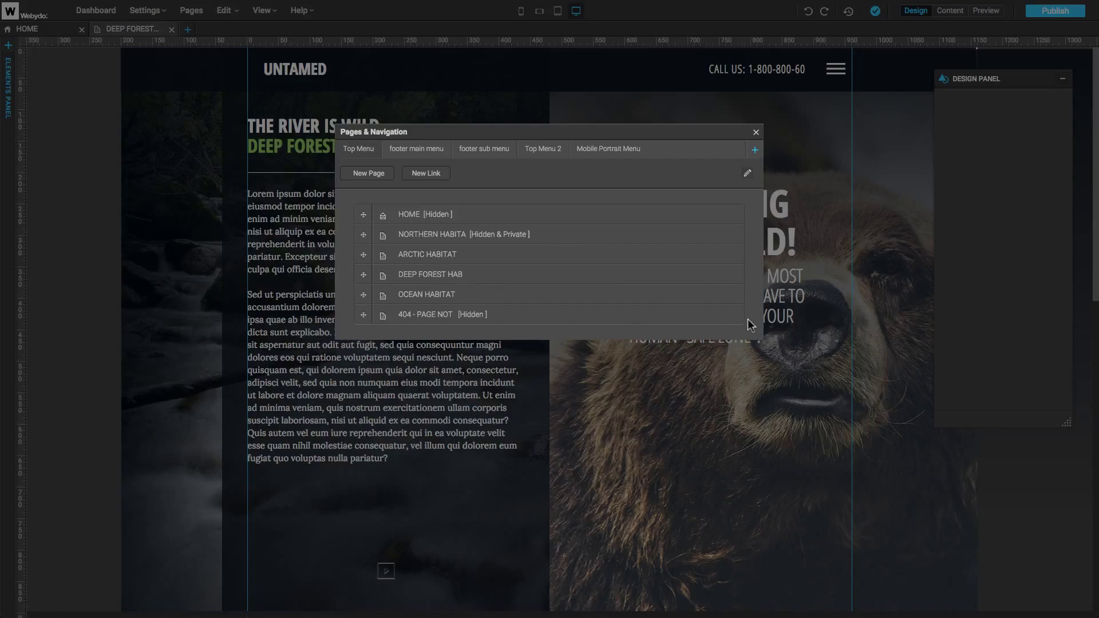
# Make Northern Habitat Password Protected, entering a username and password
pyautogui.doubleClick(536, 235)
pyautogui.click(490, 272)
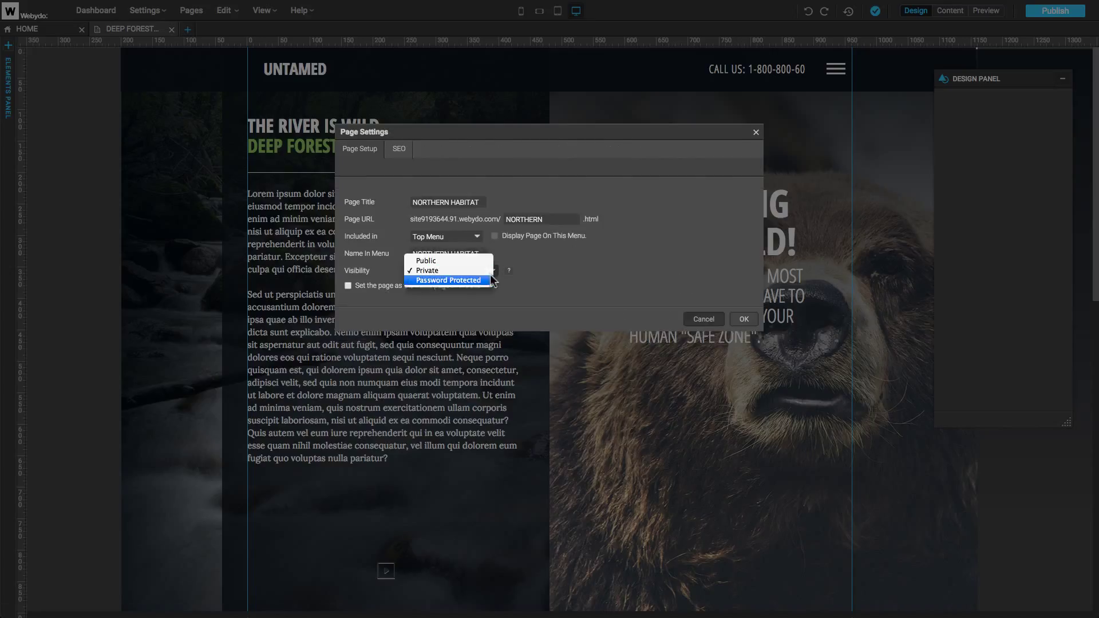
pyautogui.click(481, 280)
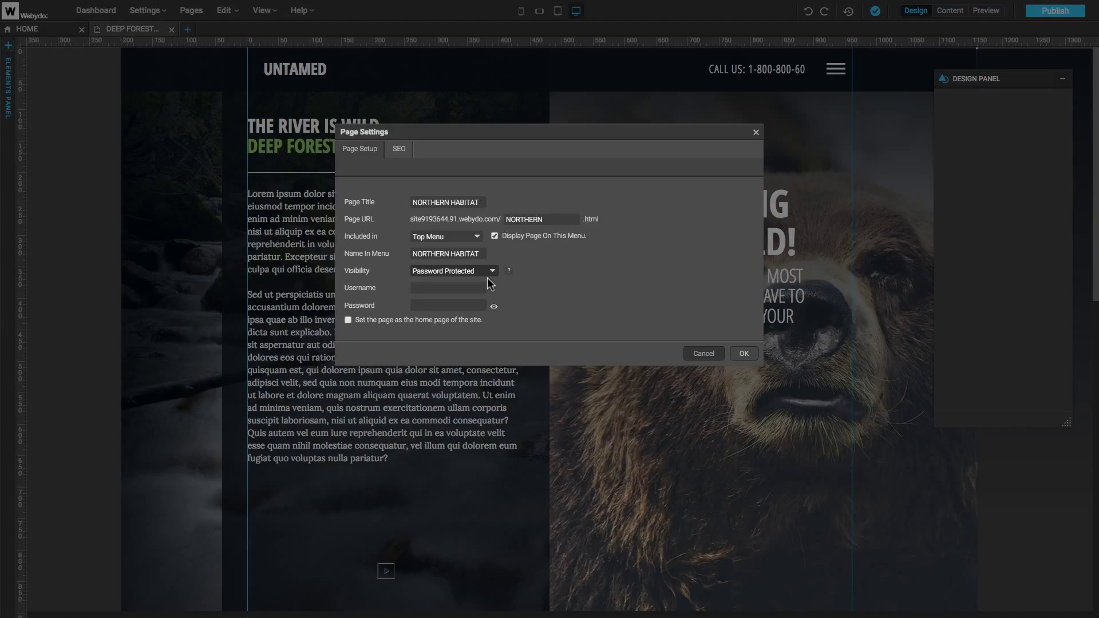
pyautogui.click(484, 288)
pyautogui.write('User')
pyautogui.click(486, 306)
pyautogui.write('••••••')
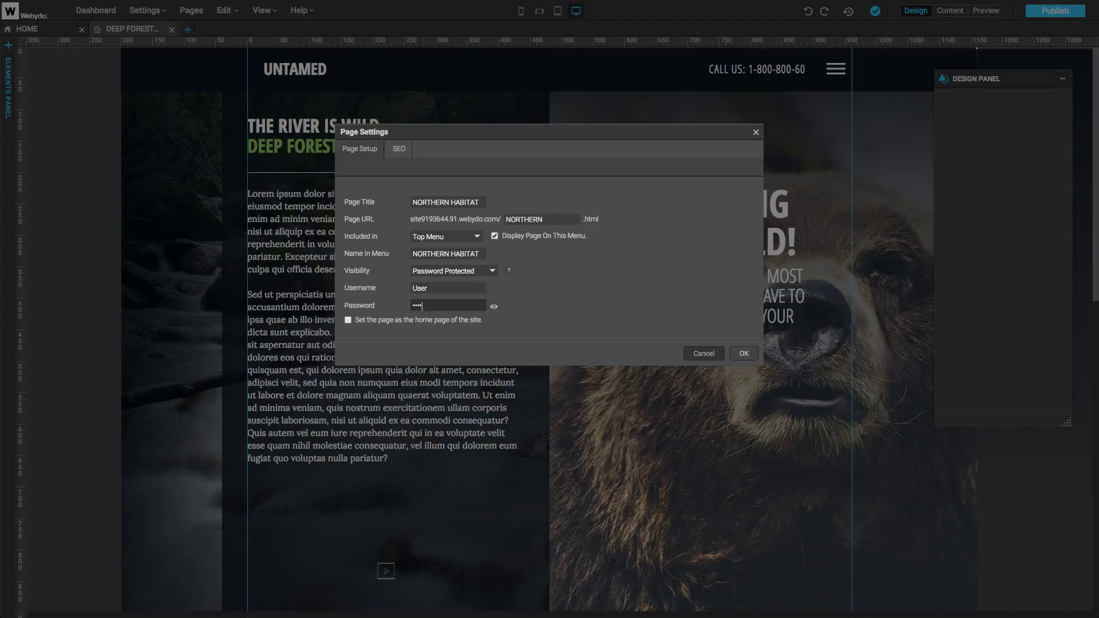
pyautogui.click(744, 353)
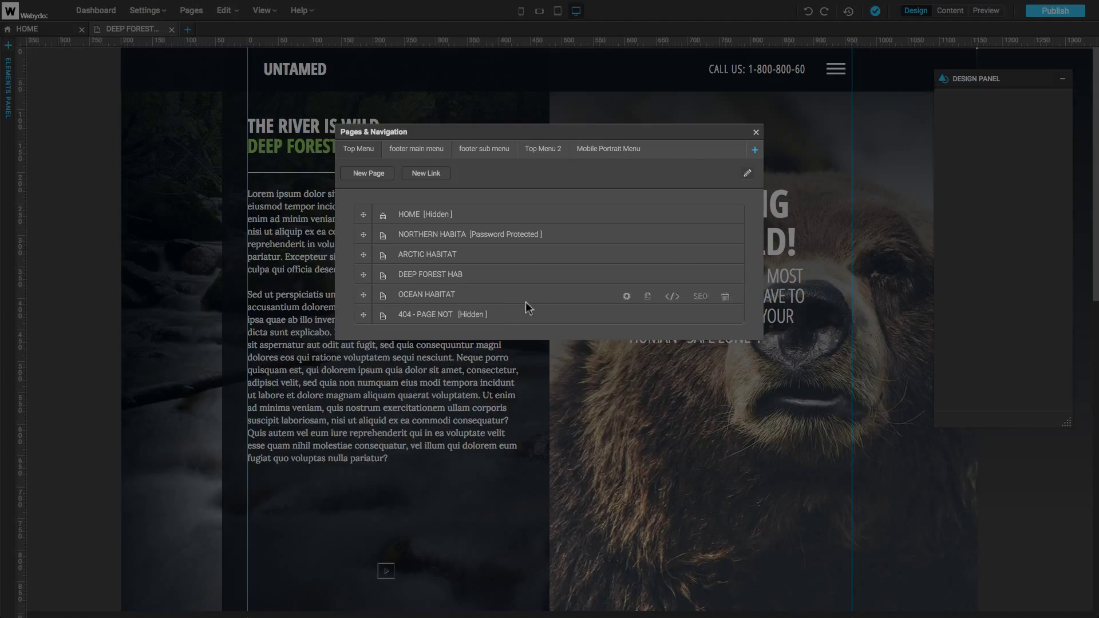
# Set the Northern Habitat page's visibility back to Public
pyautogui.click(627, 236)
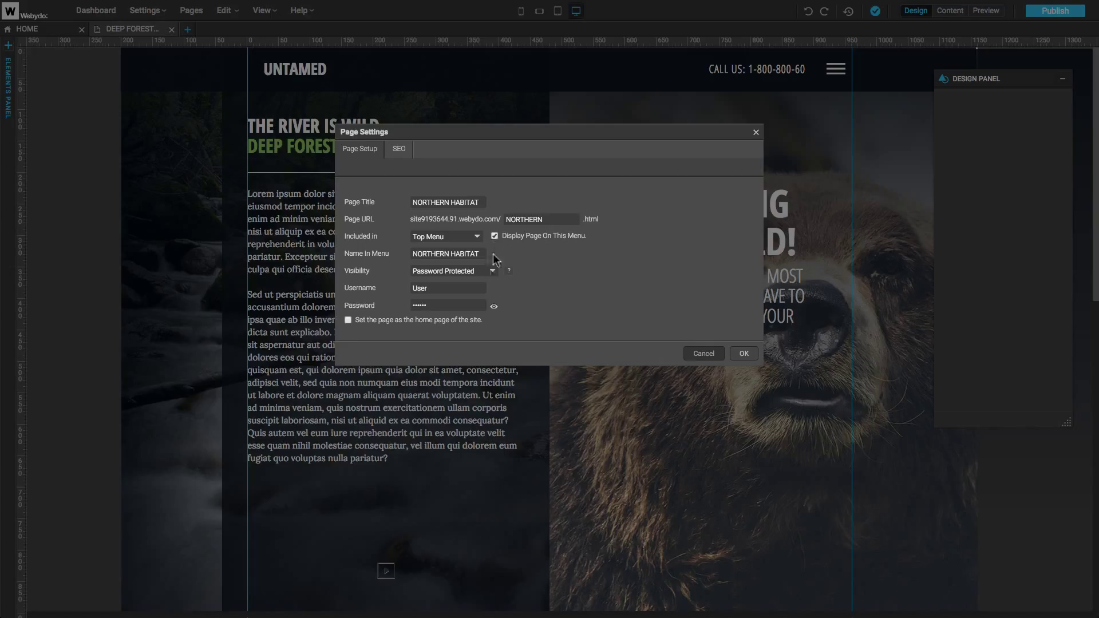
pyautogui.click(452, 271)
pyautogui.click(443, 257)
pyautogui.click(744, 319)
# Duplicate the Northern Habitat page, then delete the duplicate and close Pages & Navigation
pyautogui.click(648, 238)
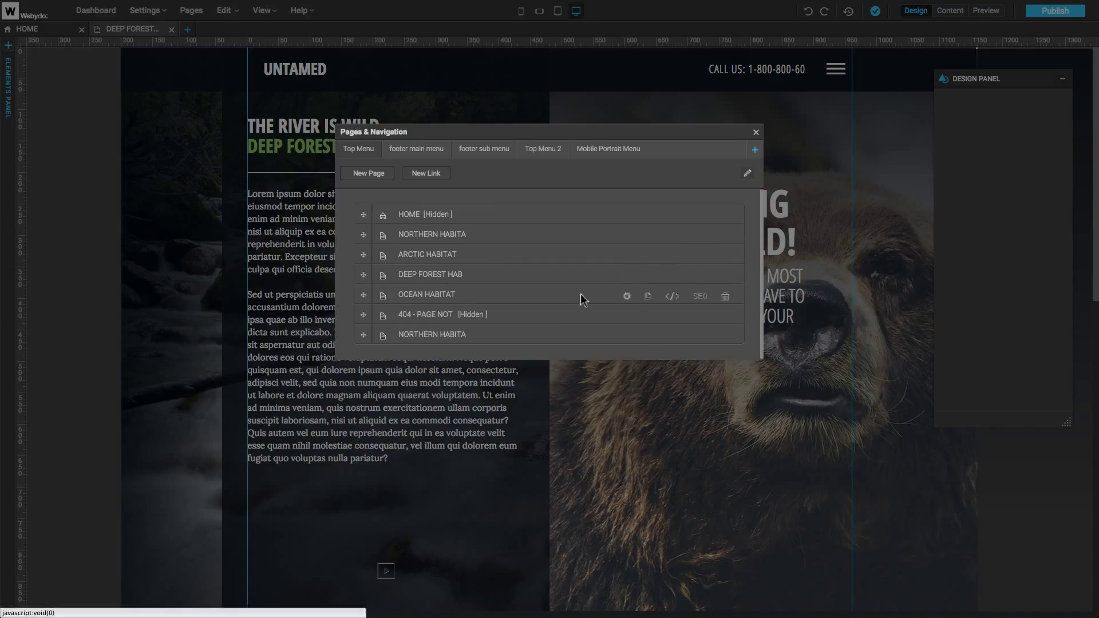
pyautogui.click(755, 132)
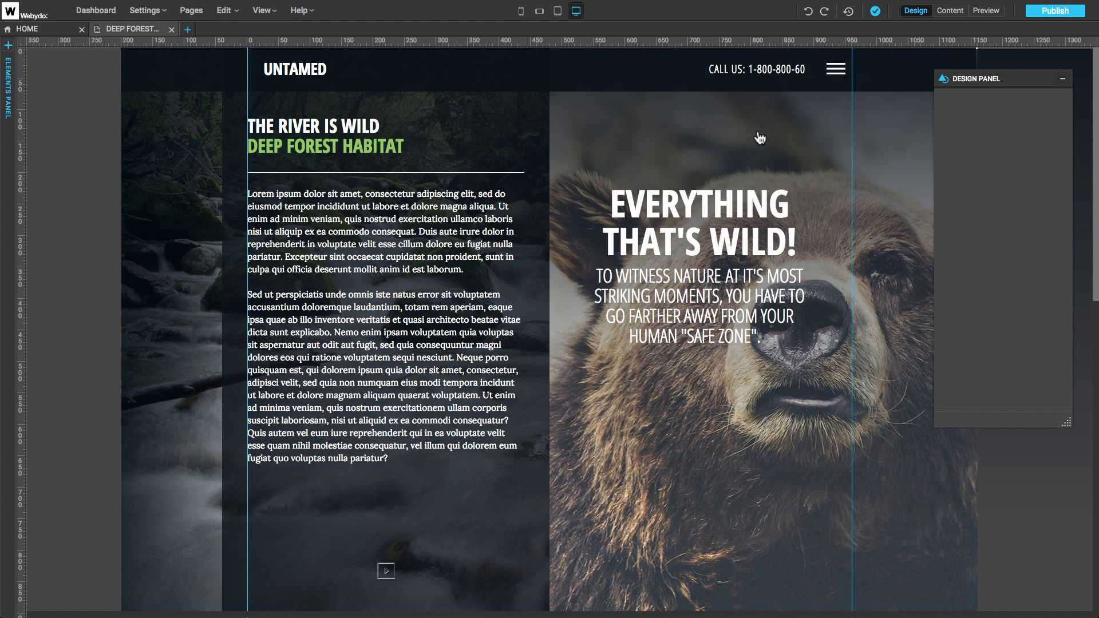
pyautogui.click(835, 69)
pyautogui.doubleClick(710, 254)
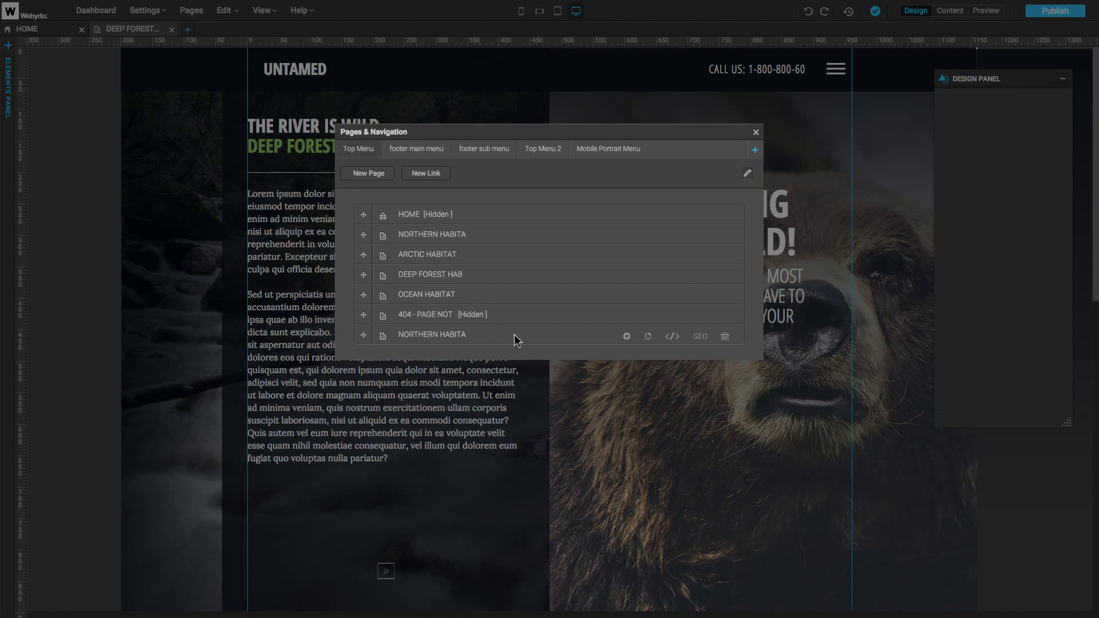
pyautogui.click(726, 335)
pyautogui.click(659, 319)
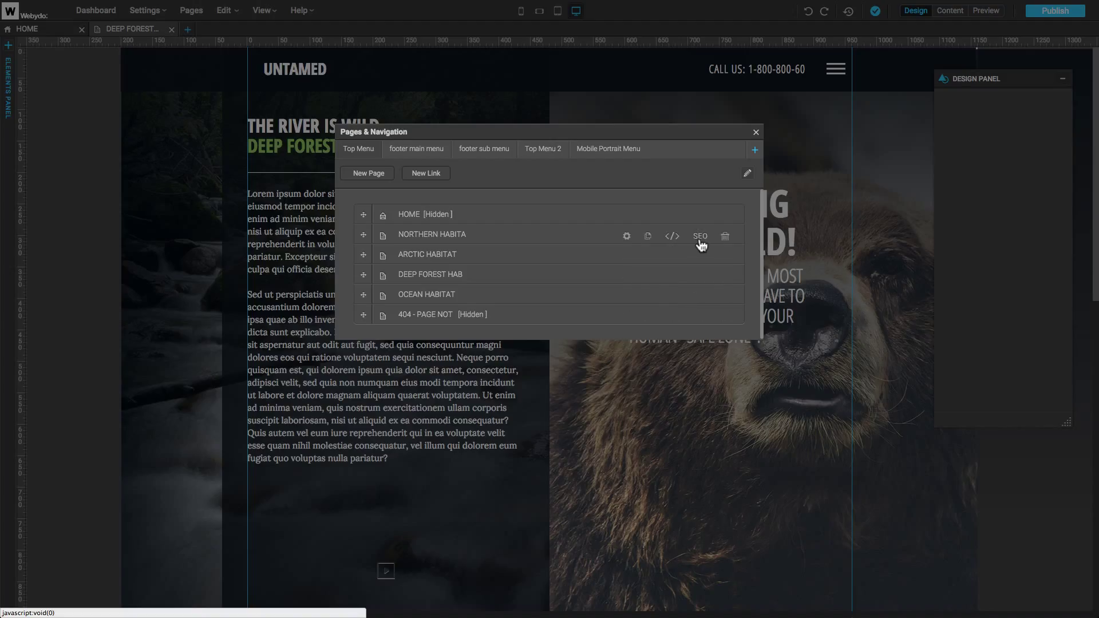
pyautogui.click(756, 132)
# Play the Search Engine Optimization video from Help's Video Tutorials, then close it
pyautogui.click(300, 10)
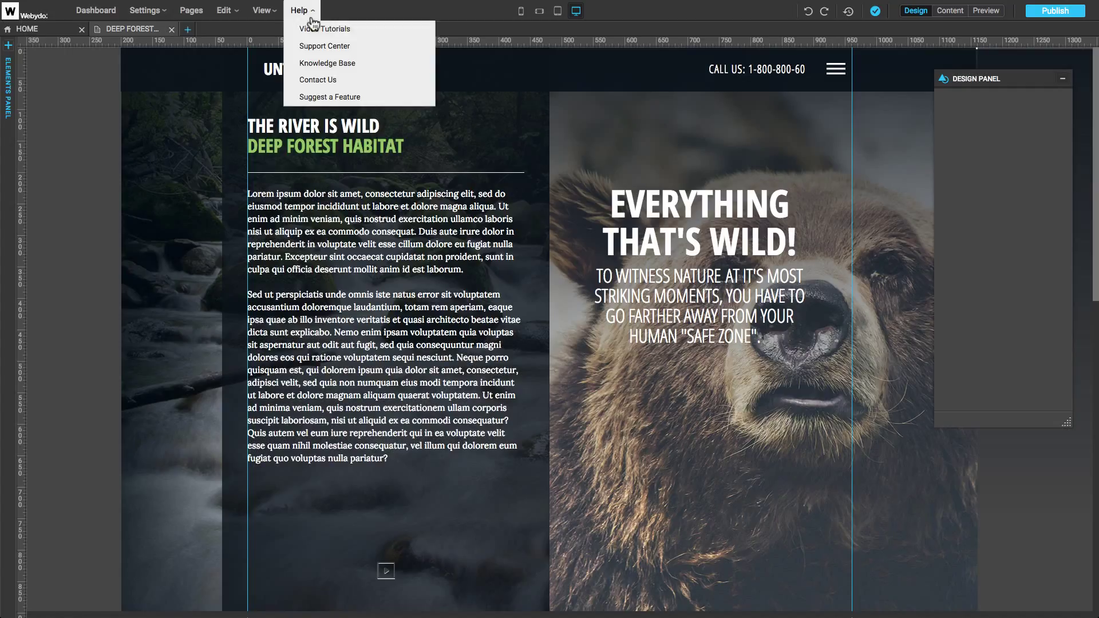
pyautogui.click(364, 29)
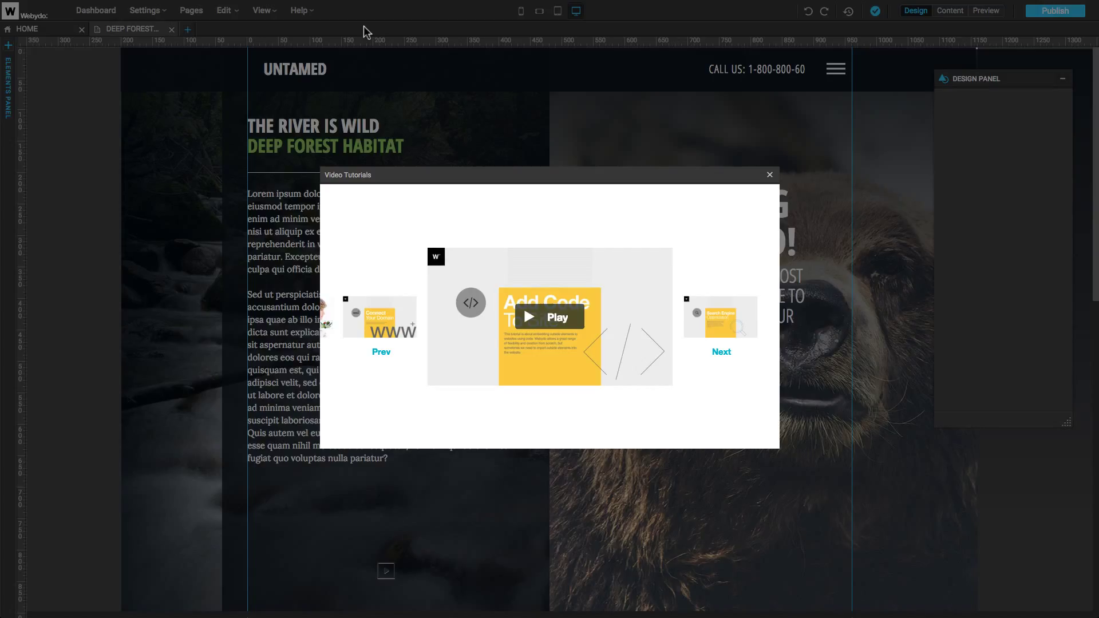
pyautogui.click(727, 356)
pyautogui.click(552, 318)
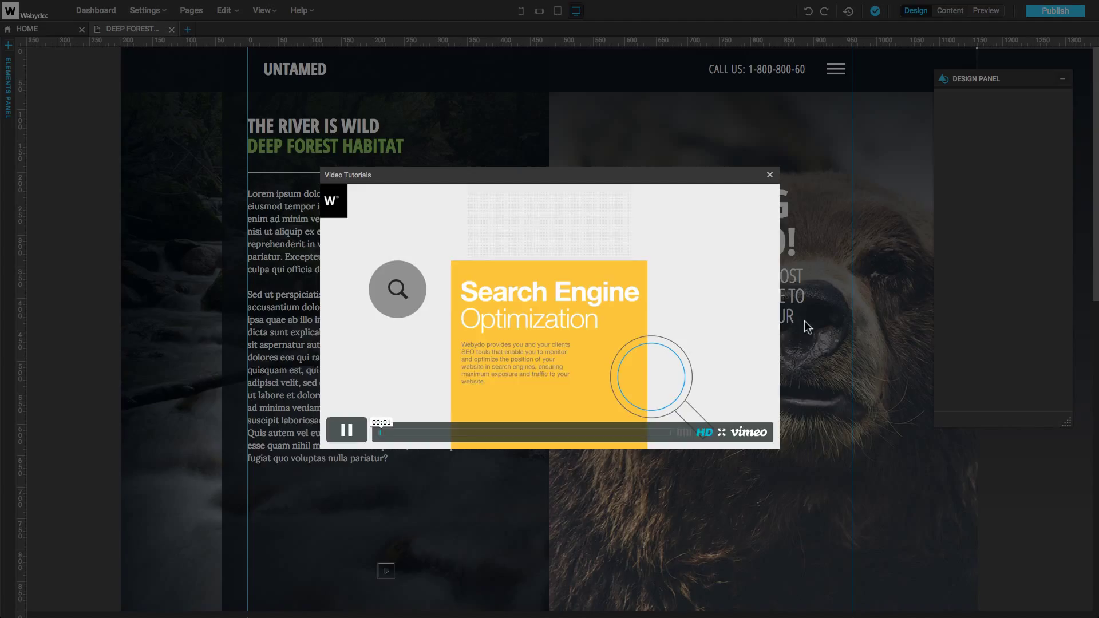
pyautogui.click(770, 176)
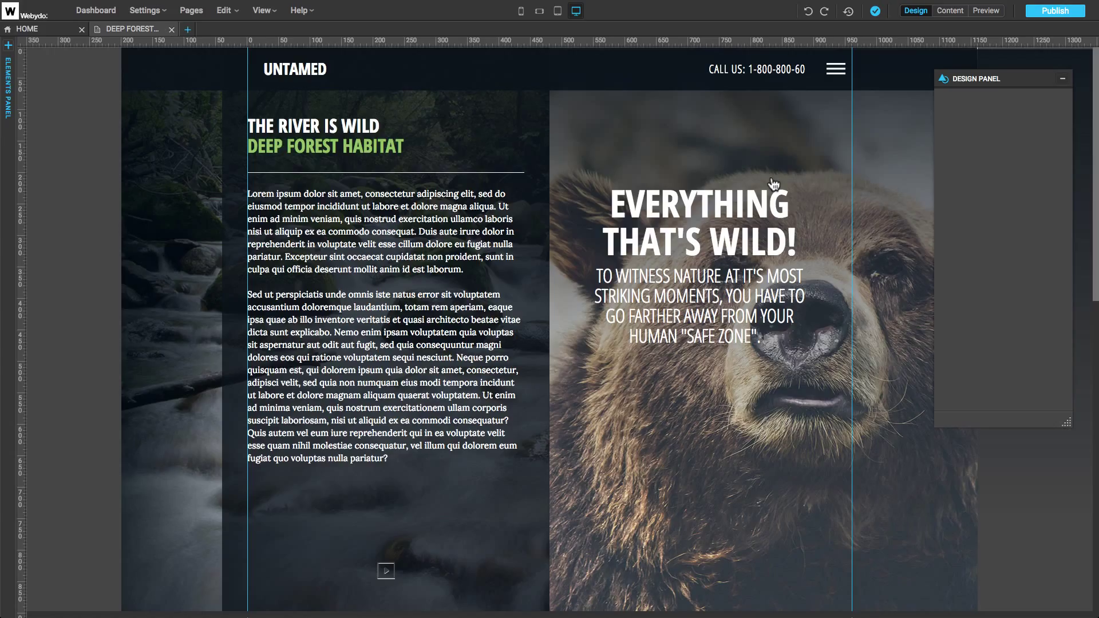
# Add a horizontal menu element to the top of the page
pyautogui.click(11, 201)
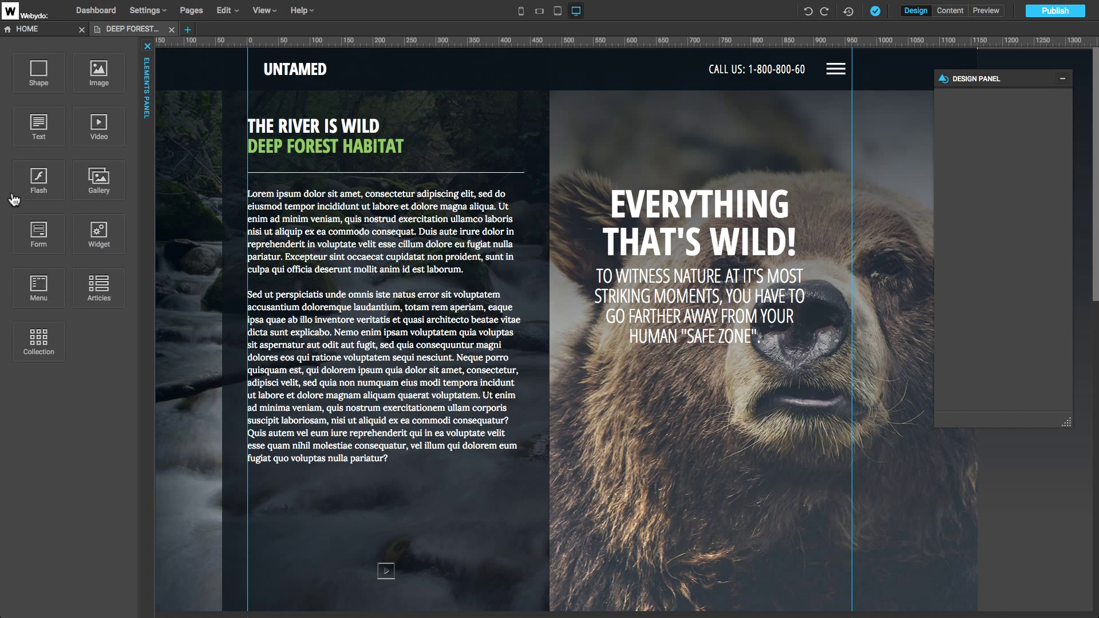
pyautogui.moveTo(46, 280); pyautogui.dragTo(371, 61)
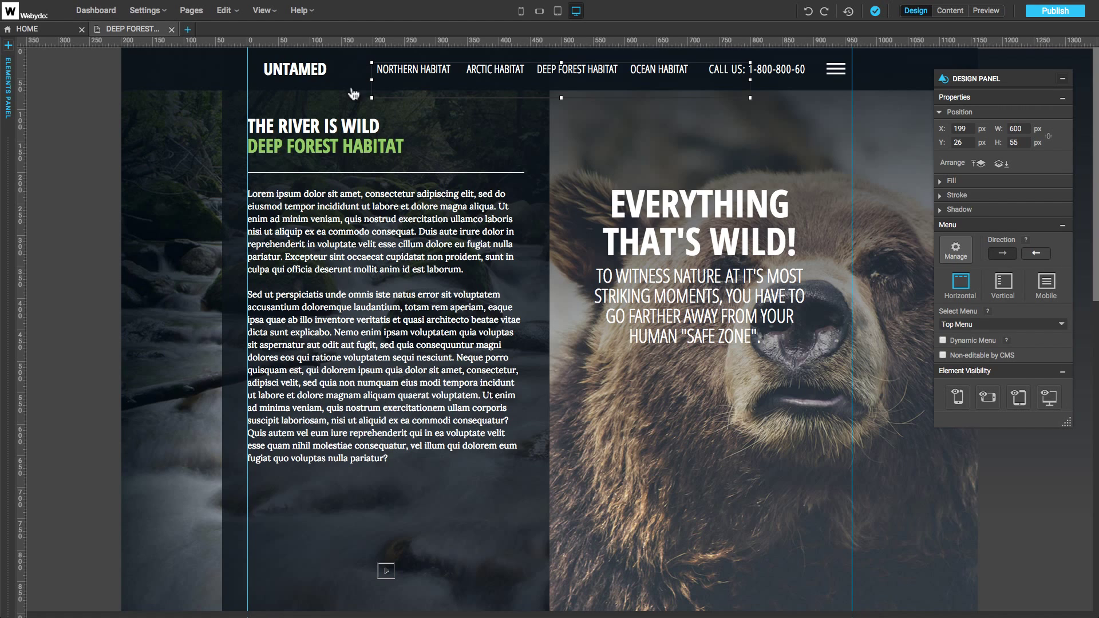
pyautogui.click(303, 11)
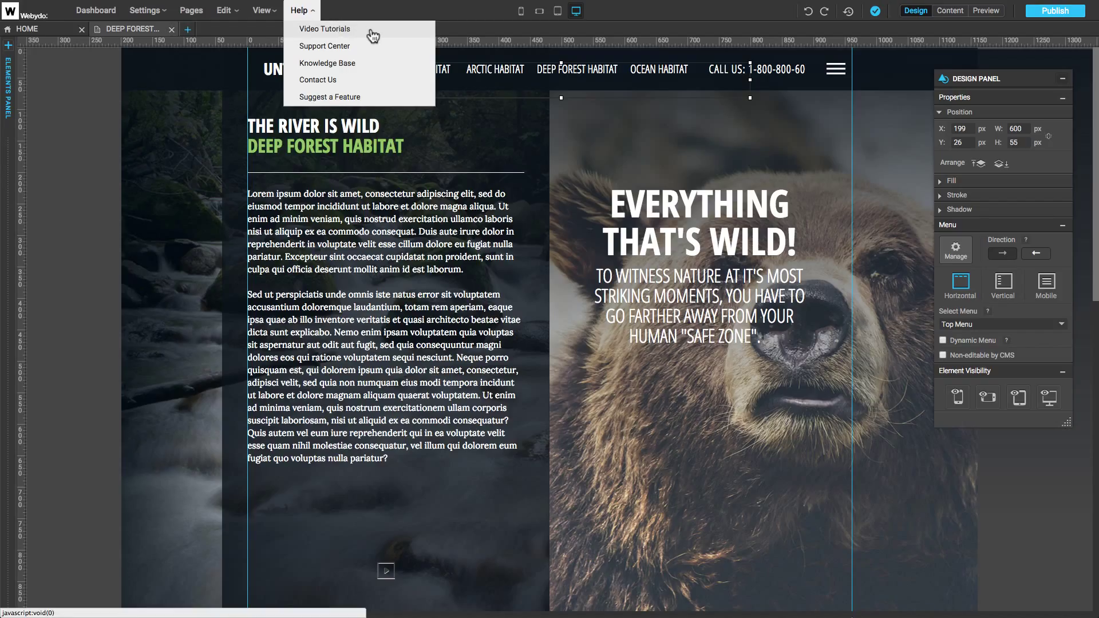
pyautogui.click(314, 15)
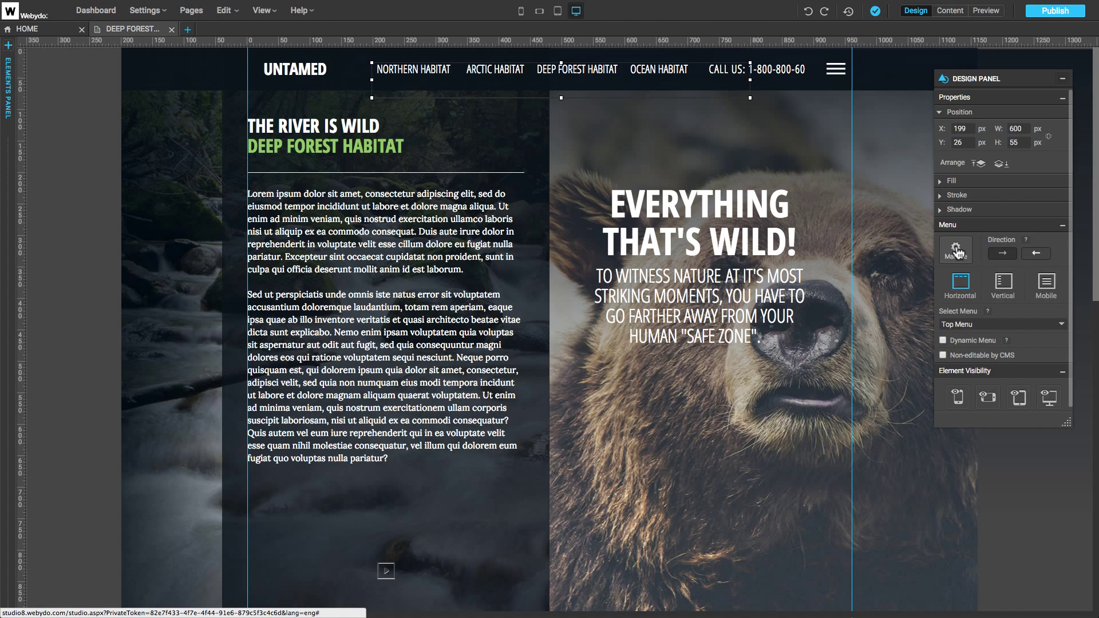
# Try right-to-left order and vertical and mobile layouts, keeping the menu horizontal and left-to-right
pyautogui.click(1038, 255)
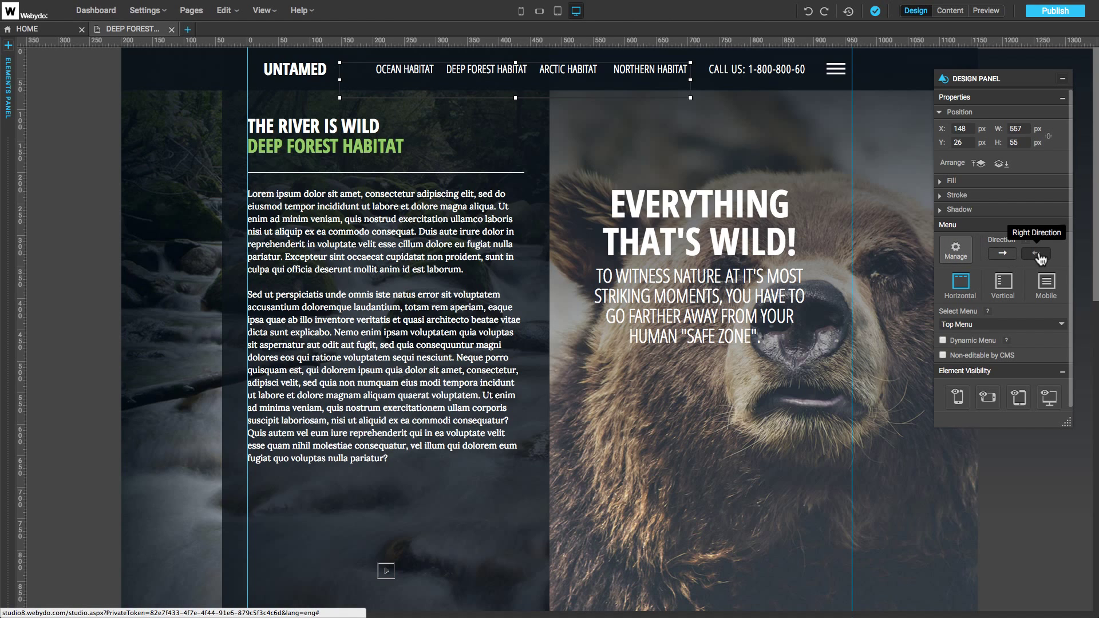
pyautogui.click(1005, 256)
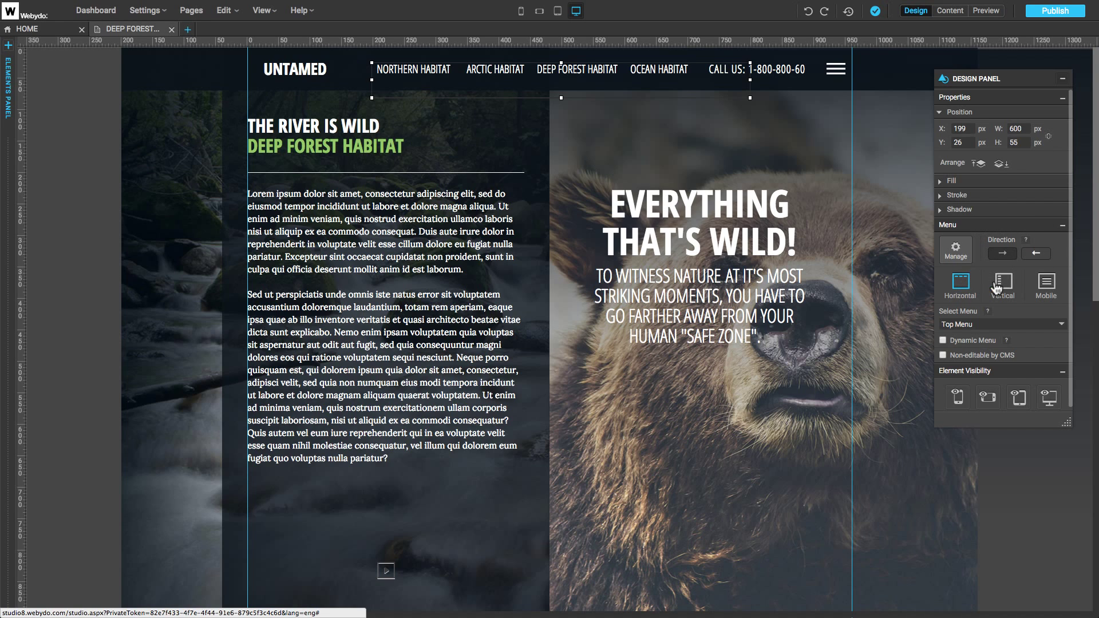
pyautogui.click(1003, 282)
pyautogui.click(1046, 283)
pyautogui.click(960, 283)
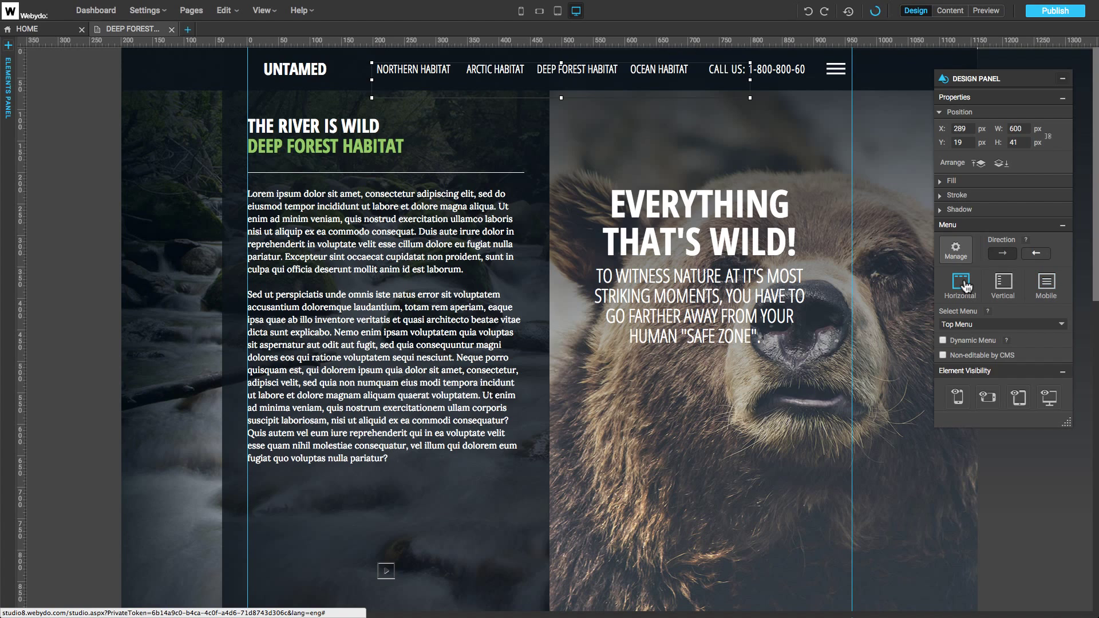
# Make the menu display Top Menu 2 and narrow it to 180 px beside CALL US
pyautogui.click(1006, 325)
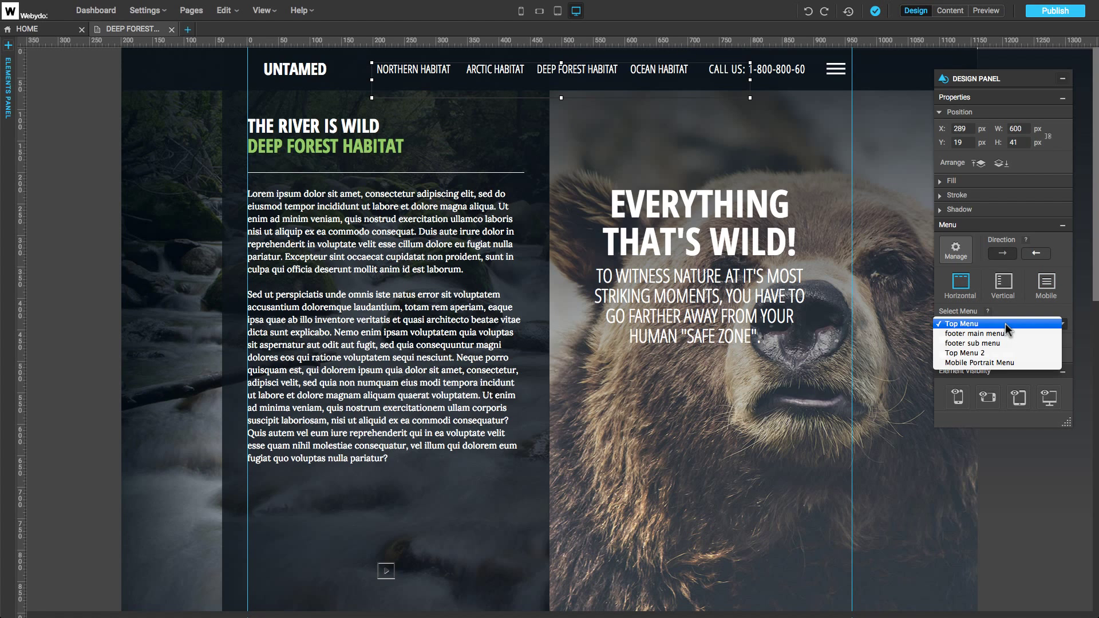
pyautogui.click(1014, 334)
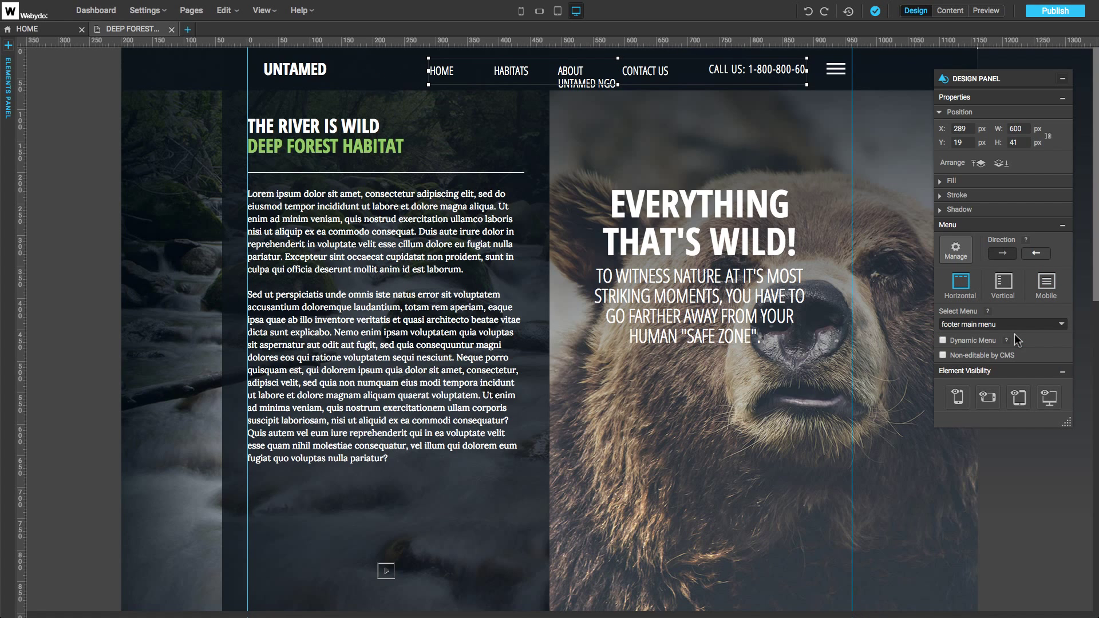
pyautogui.click(1013, 324)
pyautogui.click(1015, 338)
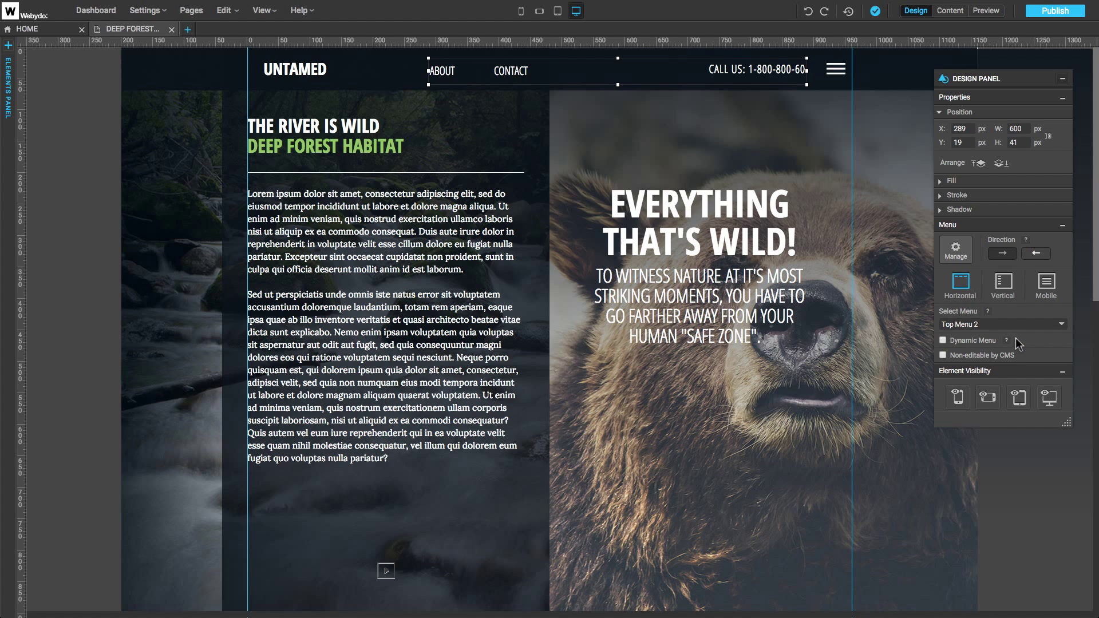
pyautogui.moveTo(807, 85); pyautogui.dragTo(706, 75)
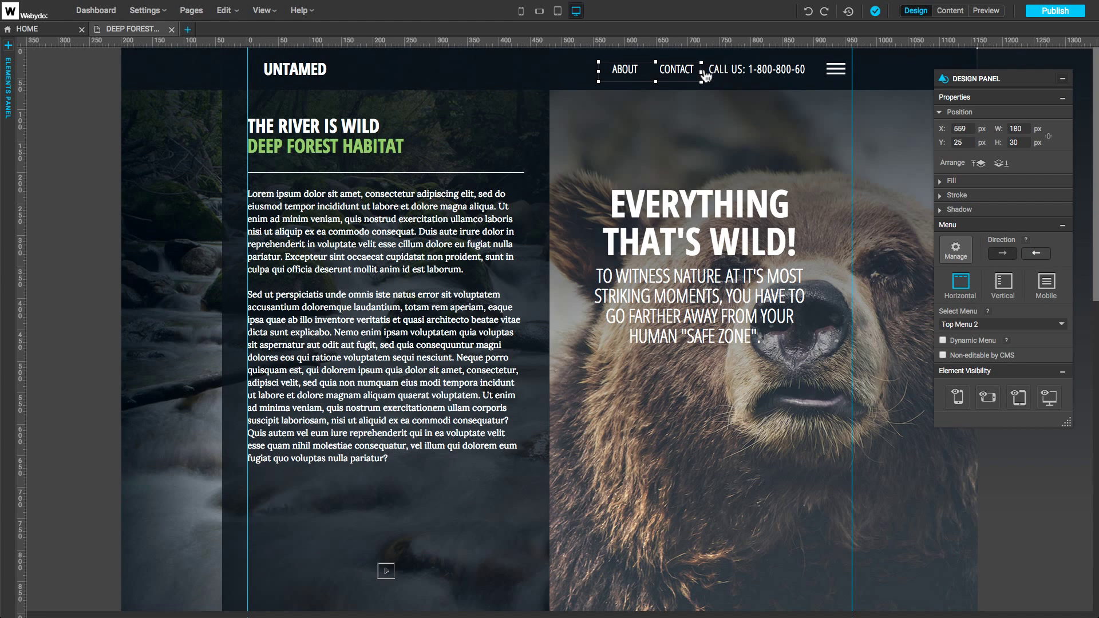
# Review the pages listed in Top Menu 2 in Pages & Navigation
pyautogui.click(955, 250)
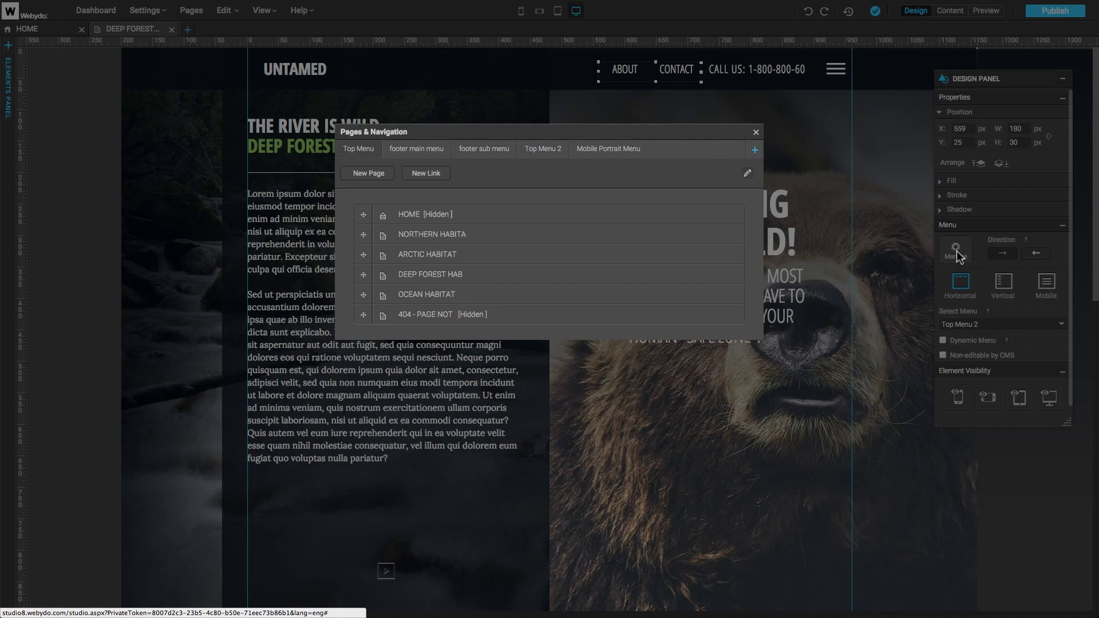
pyautogui.click(466, 148)
pyautogui.click(543, 148)
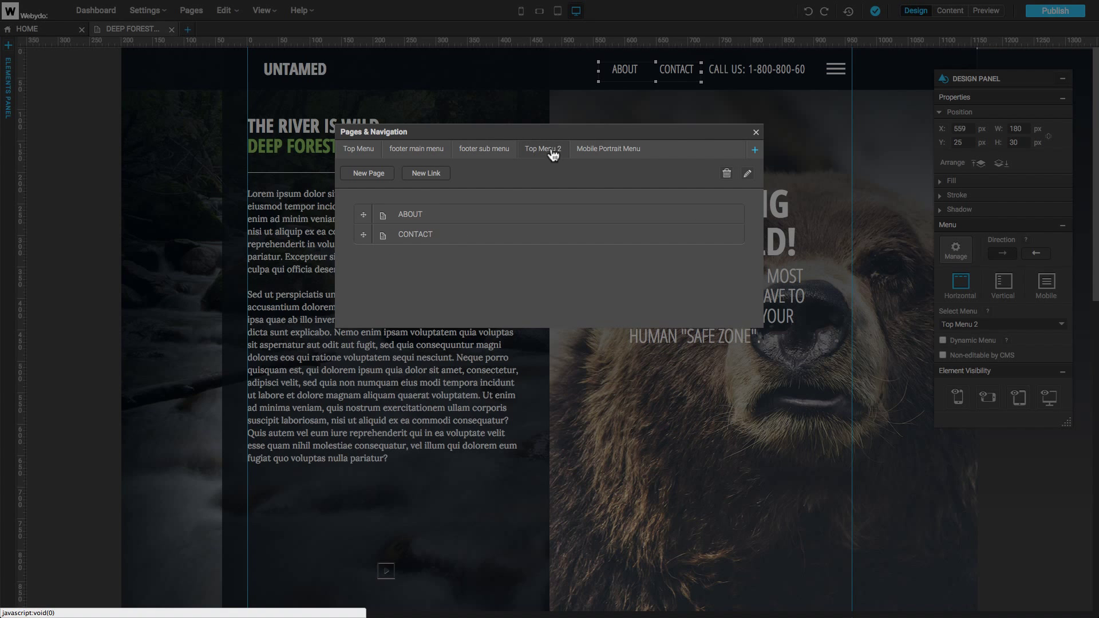
pyautogui.click(755, 133)
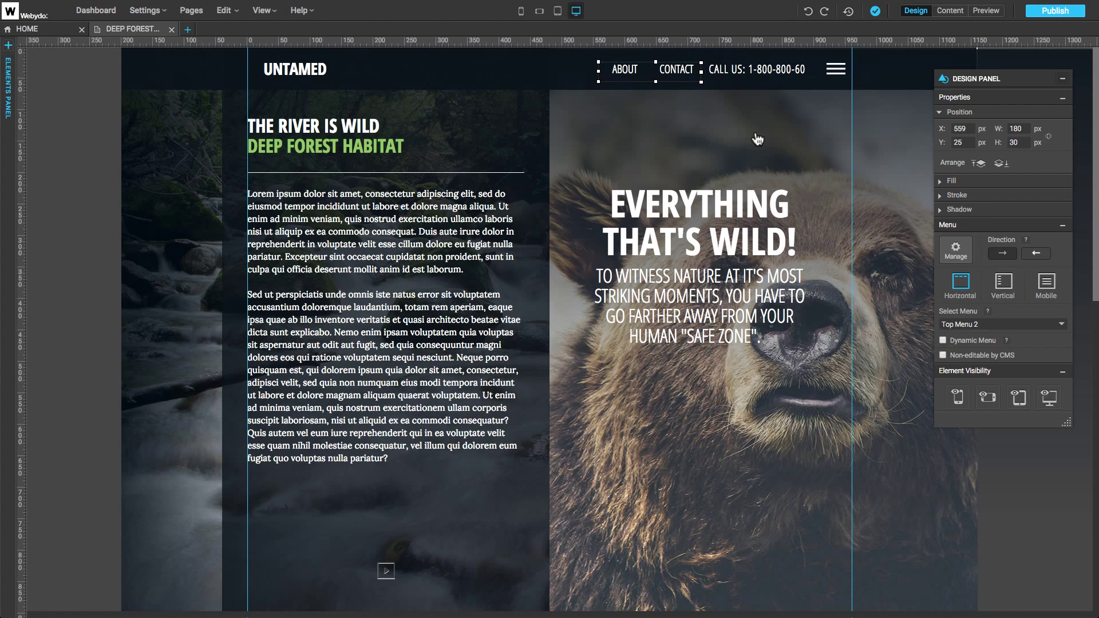
# Add a NORTHERN HABITAT page link nested under ABOUT in Top Menu 2
pyautogui.click(642, 82)
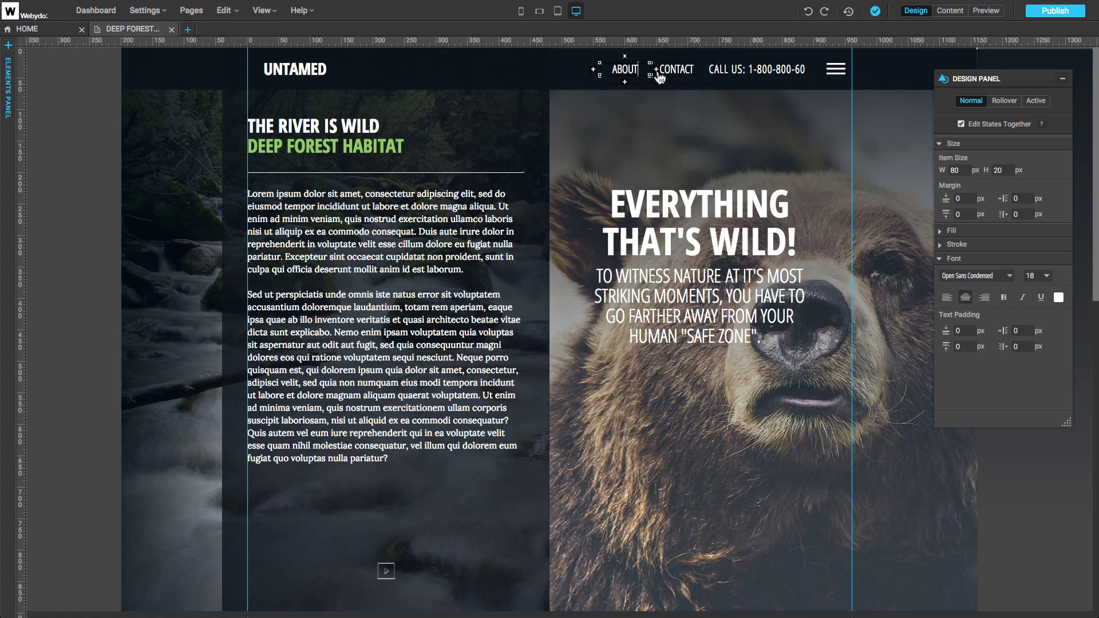
pyautogui.click(625, 83)
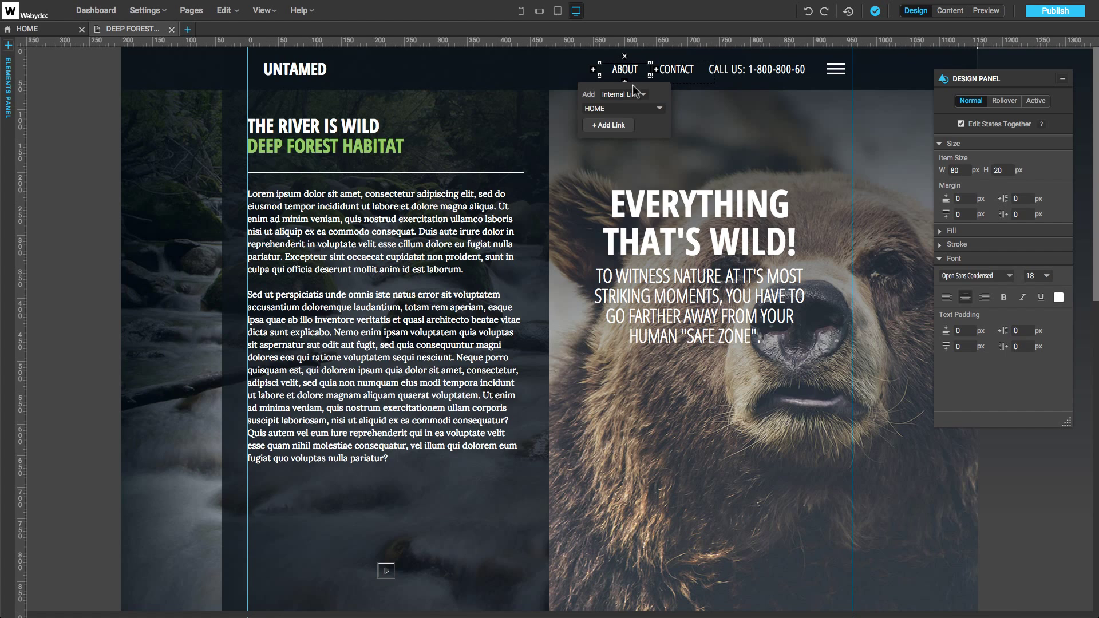
pyautogui.click(642, 94)
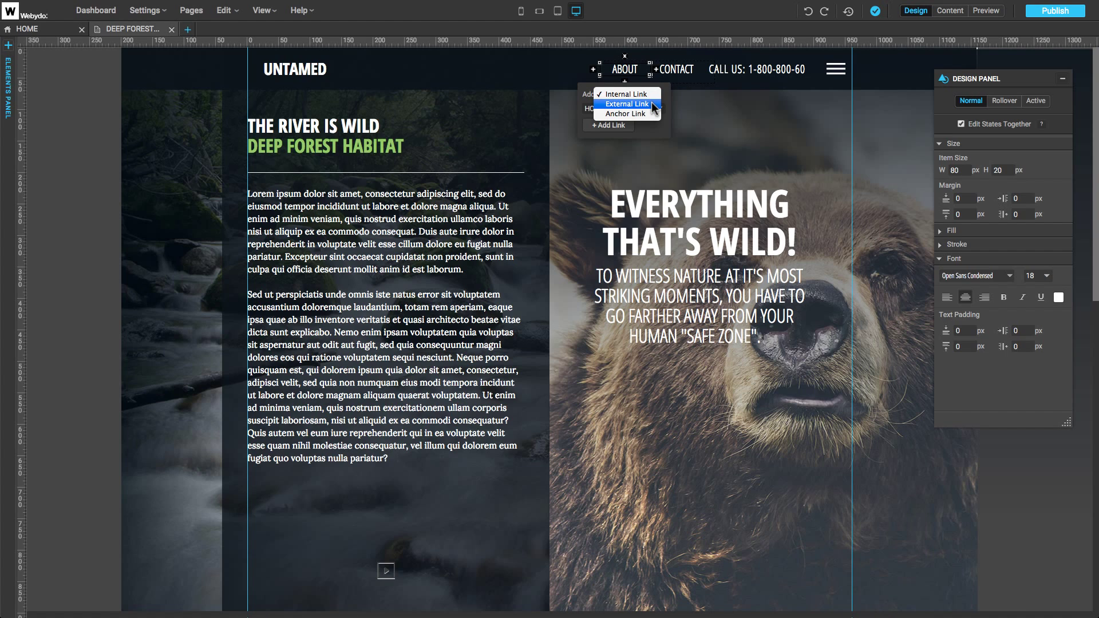
pyautogui.click(588, 108)
pyautogui.click(634, 132)
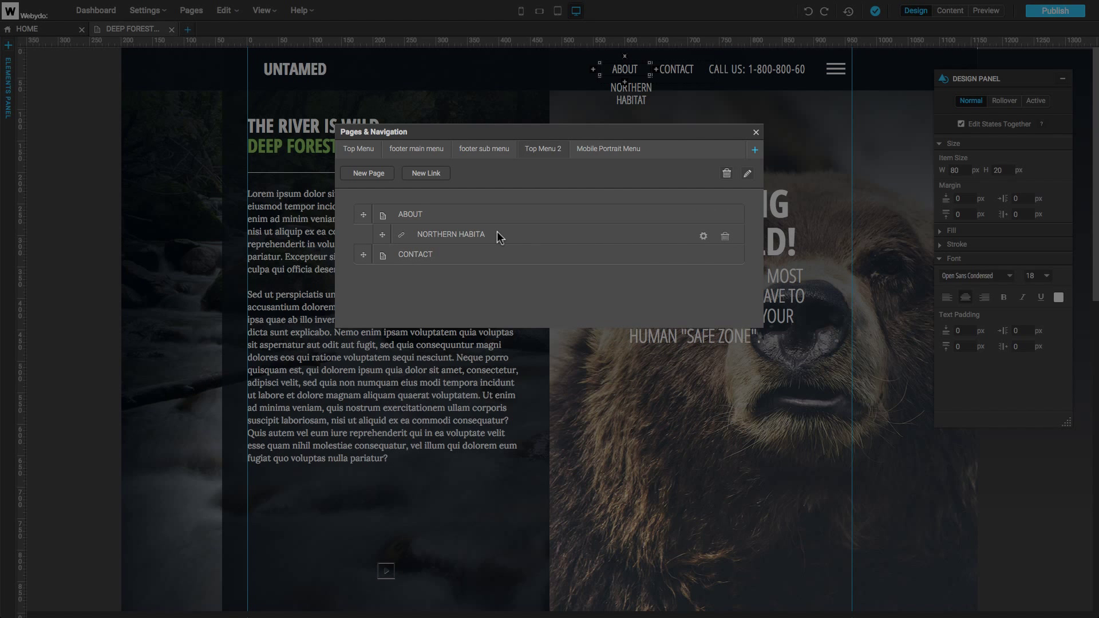
pyautogui.moveTo(363, 254); pyautogui.dragTo(403, 254)
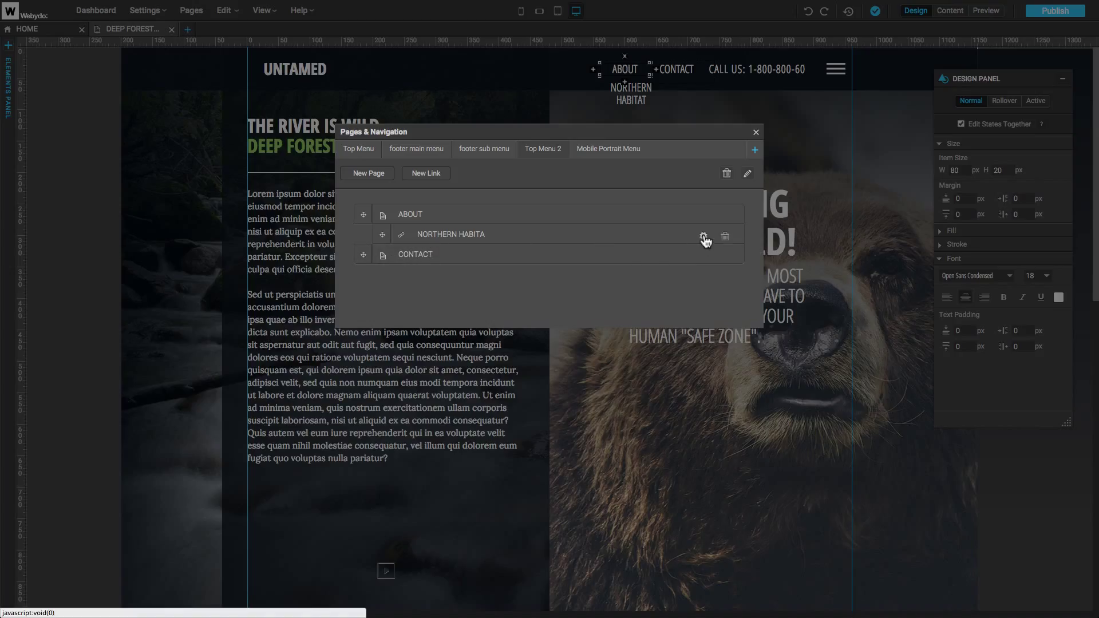
pyautogui.click(756, 132)
# Delete the ABOUT item from the second top menu
pyautogui.click(634, 76)
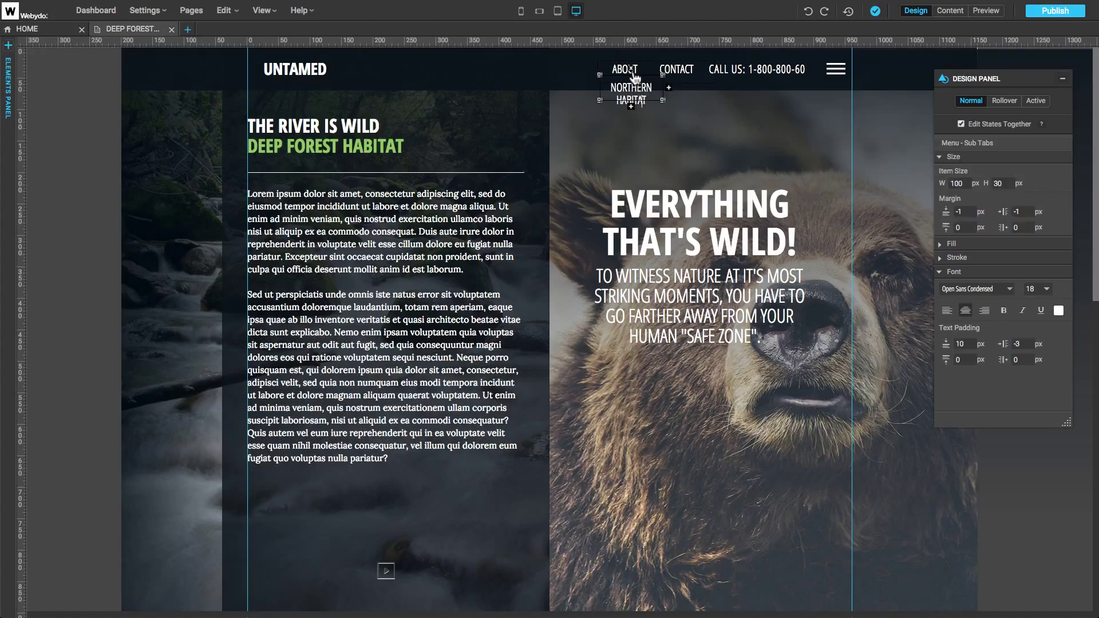
pyautogui.click(629, 68)
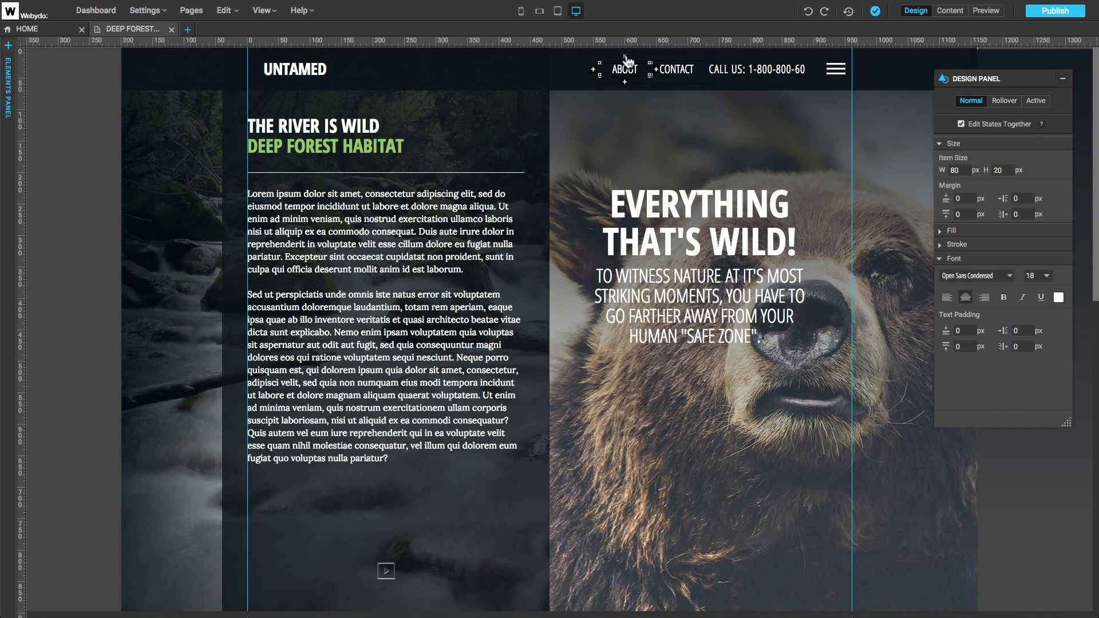
pyautogui.press('Delete')
# Restore ABOUT in Top Menu 2 by re-saving its page settings
pyautogui.click(192, 11)
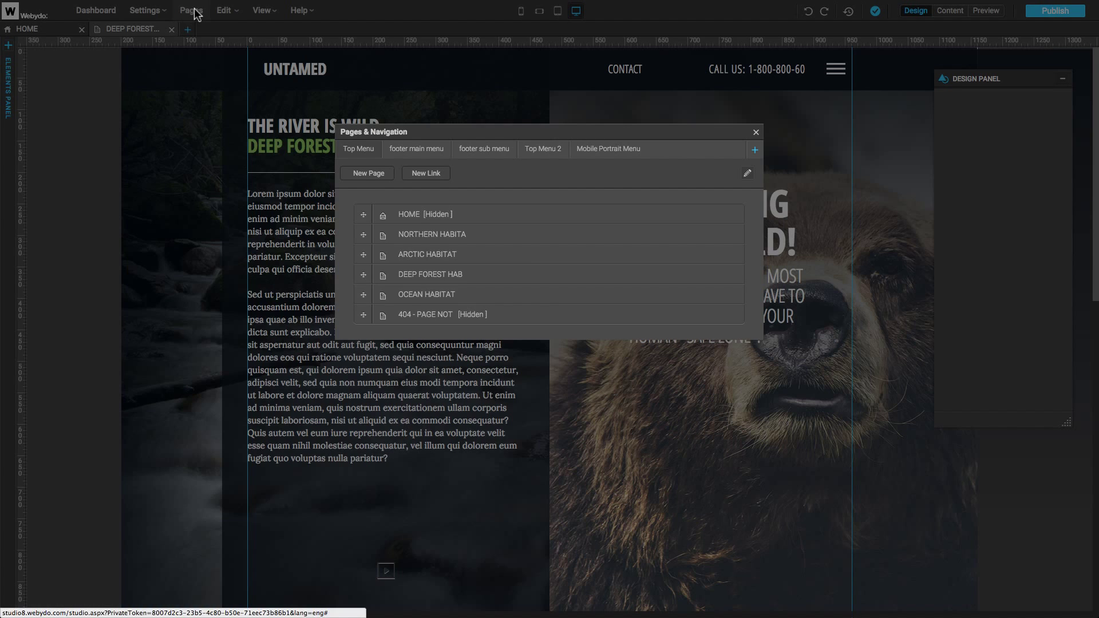
pyautogui.click(552, 153)
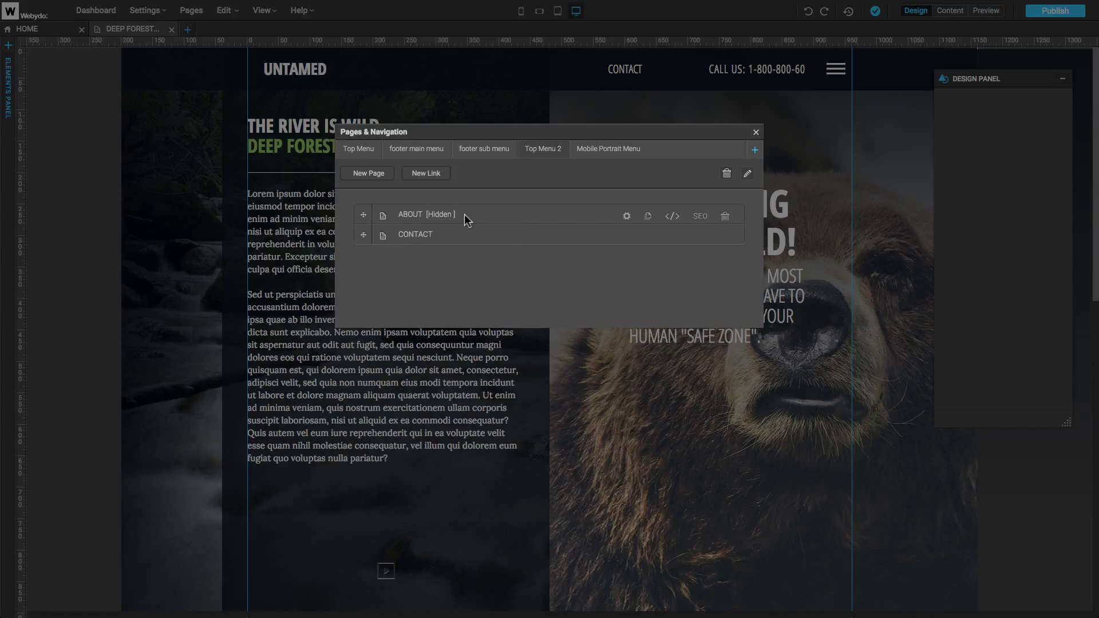
pyautogui.click(582, 215)
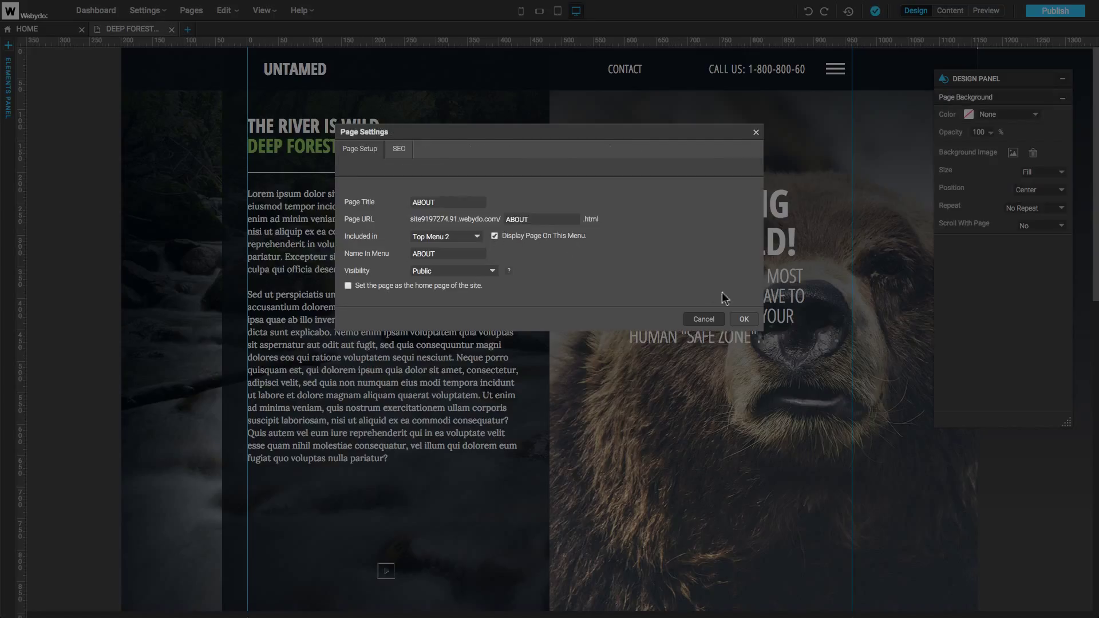
pyautogui.click(744, 319)
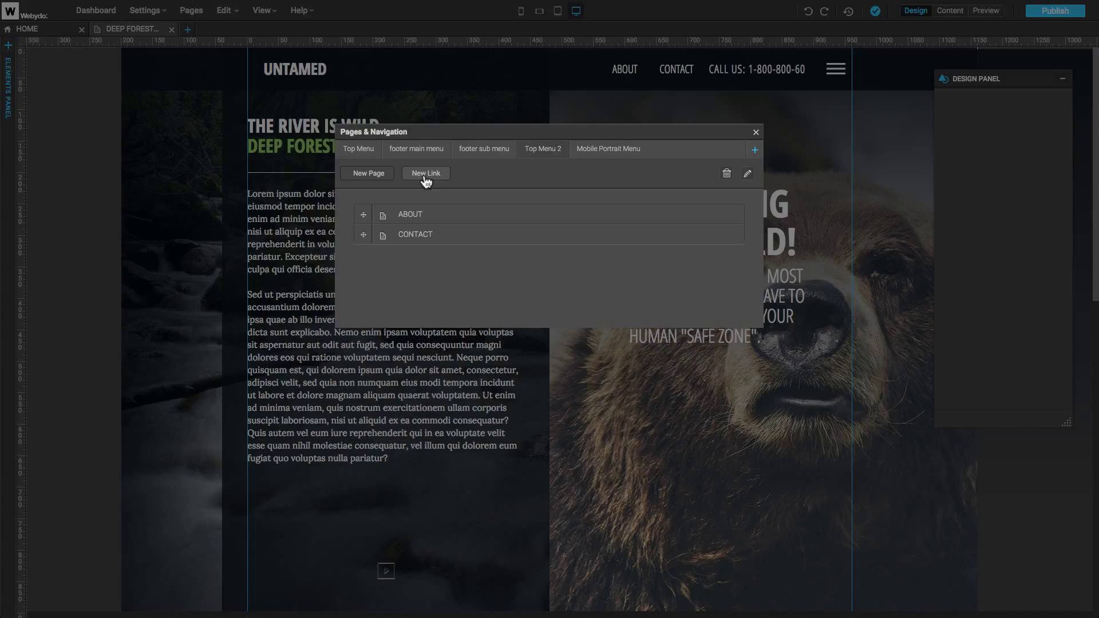
# Add a public page titled 'NEW PAGE' to Top Menu 2
pyautogui.click(368, 174)
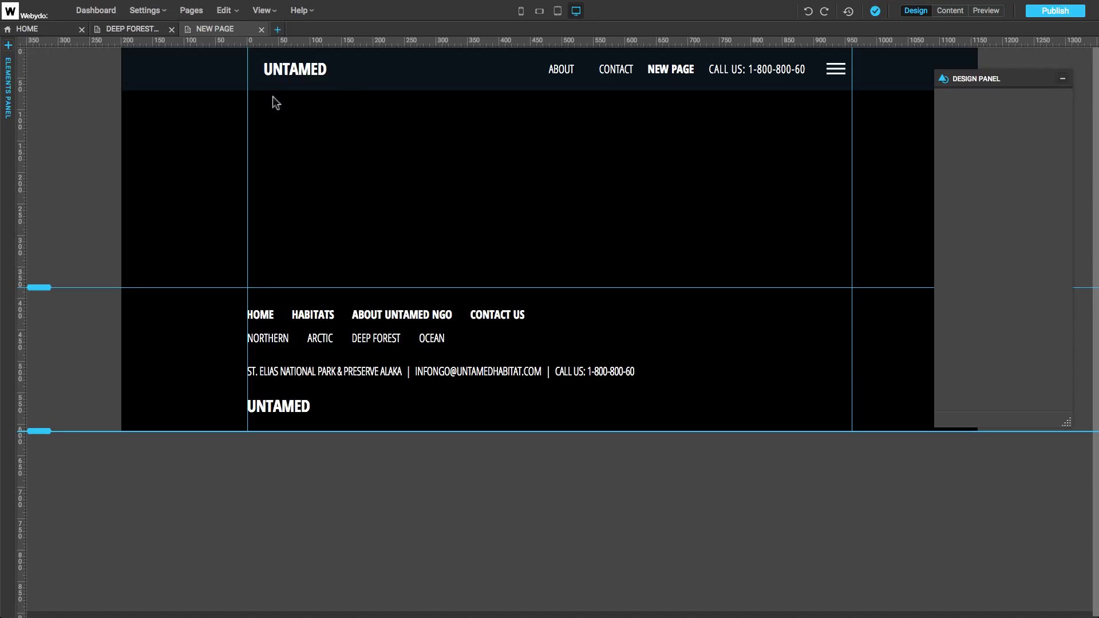
pyautogui.click(192, 10)
pyautogui.click(628, 256)
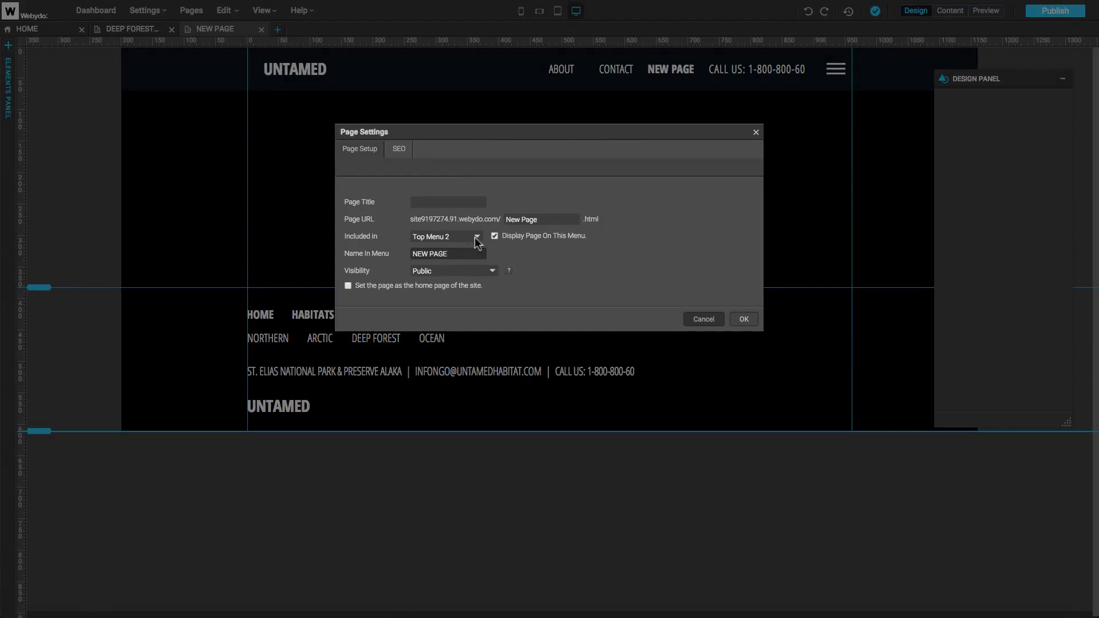
pyautogui.write('NEW PAGE')
pyautogui.press('Tab')
pyautogui.click(487, 271)
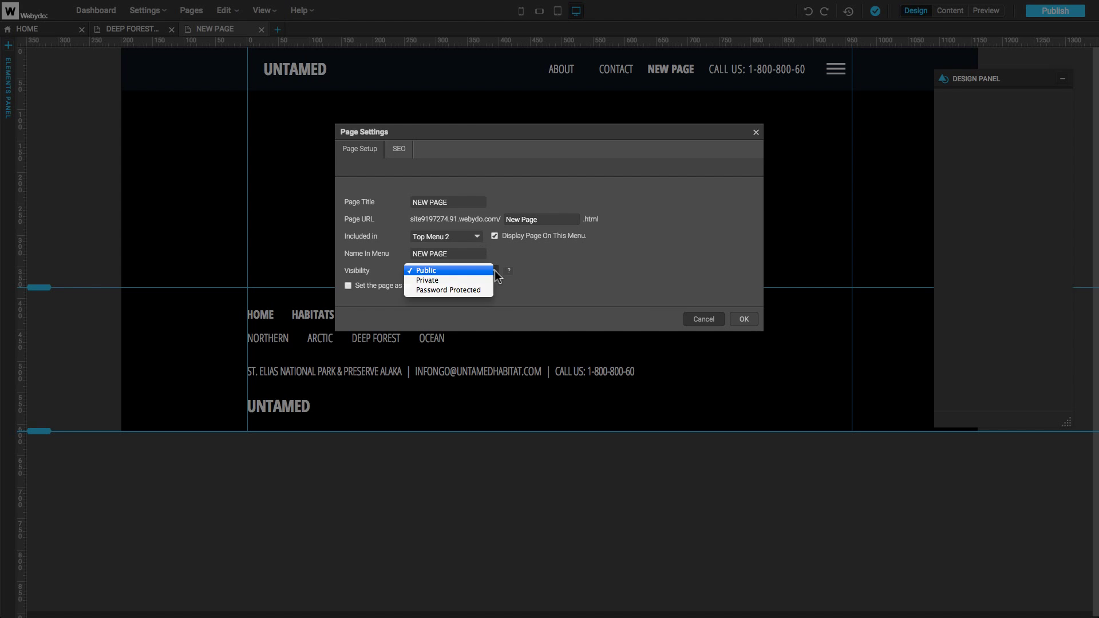
pyautogui.click(435, 276)
pyautogui.click(744, 318)
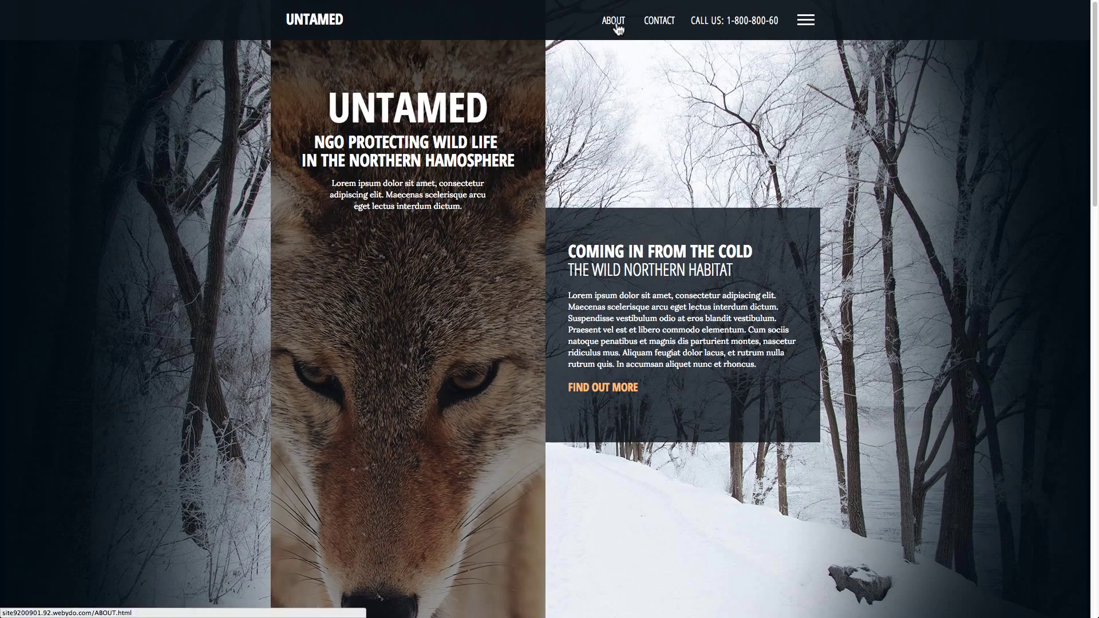
# Visit the live About and Contact pages, then Deep Forest Habitat from the hamburger menu
pyautogui.click(615, 24)
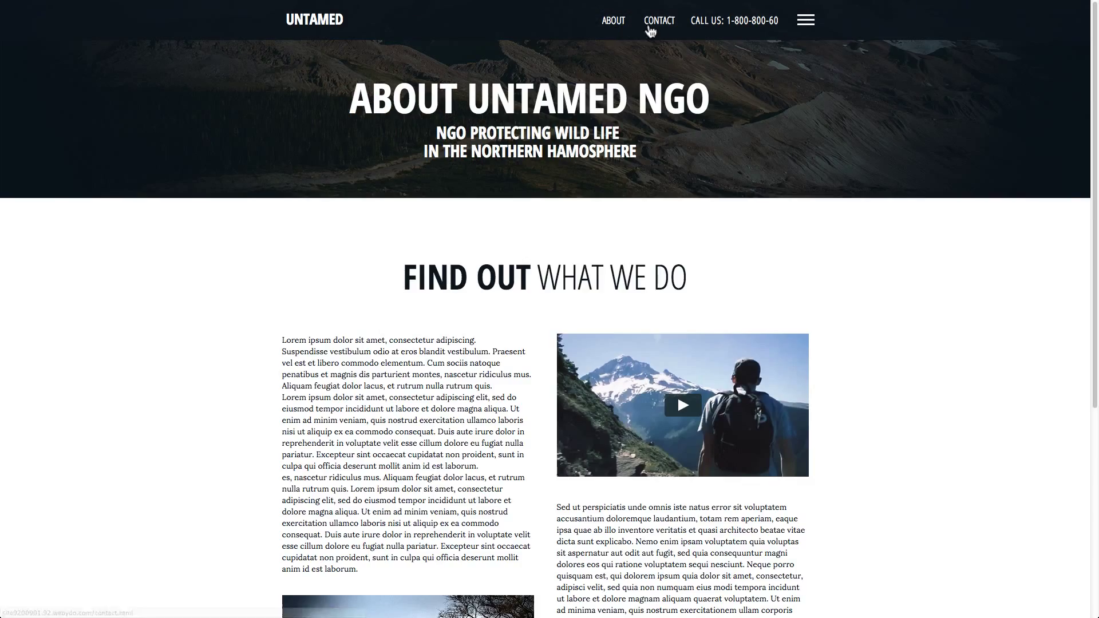
pyautogui.click(663, 23)
pyautogui.click(806, 20)
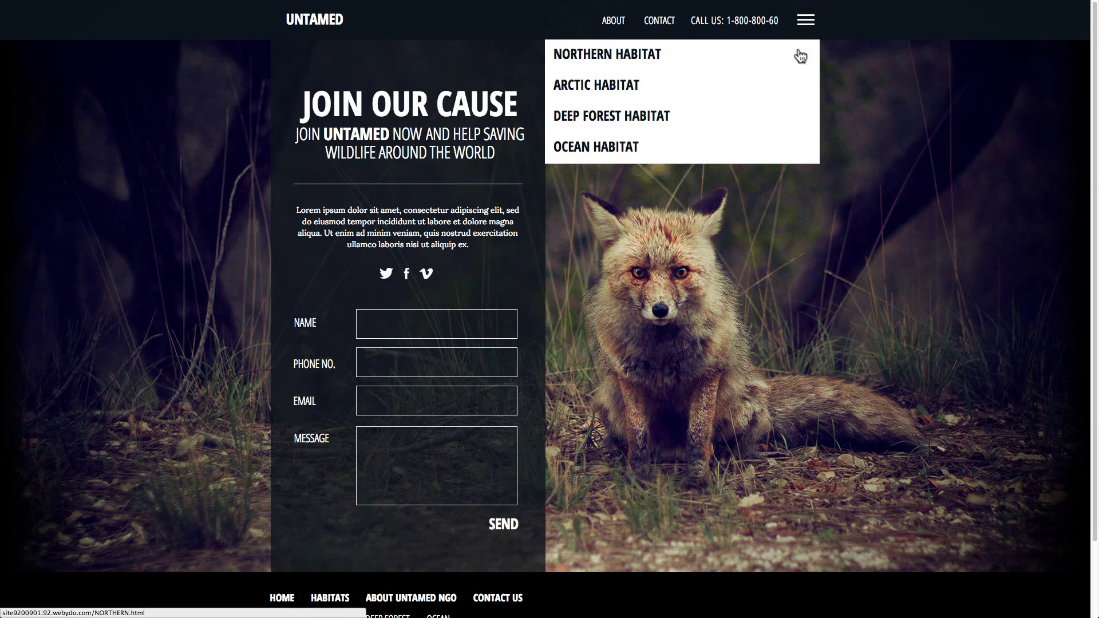
pyautogui.click(786, 112)
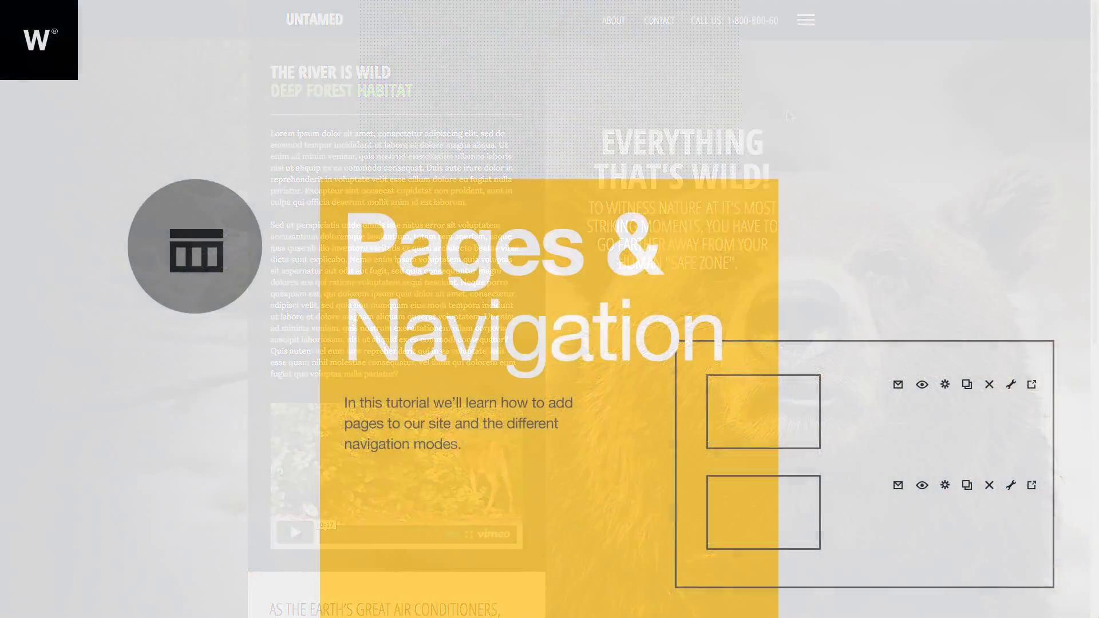